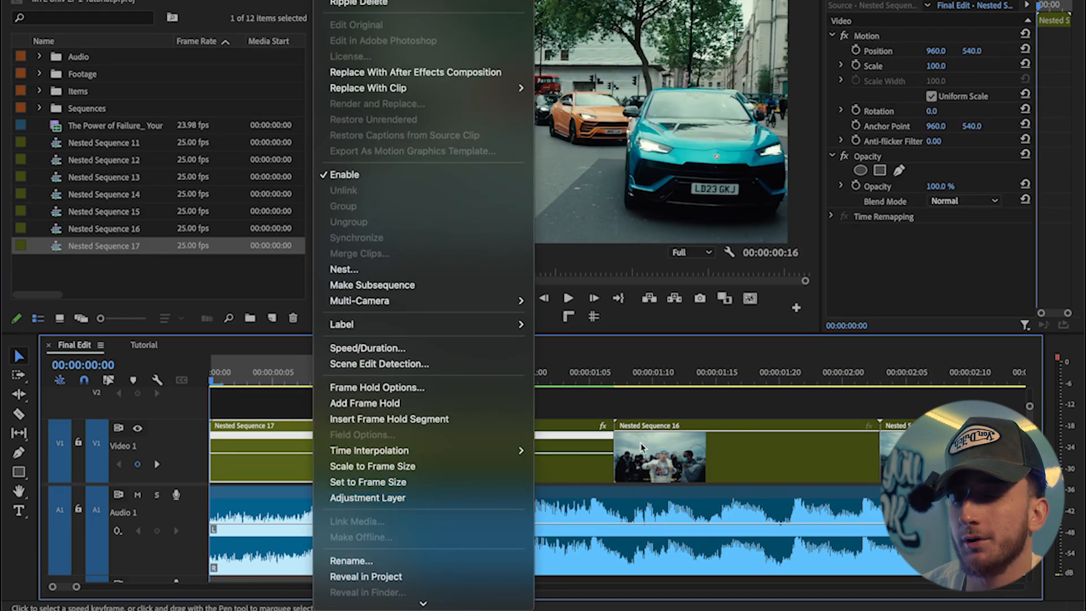
Step: Set the first clip's time interpolation to Frame Sampling
{"action": "left_click", "coordinate": [575, 466]}
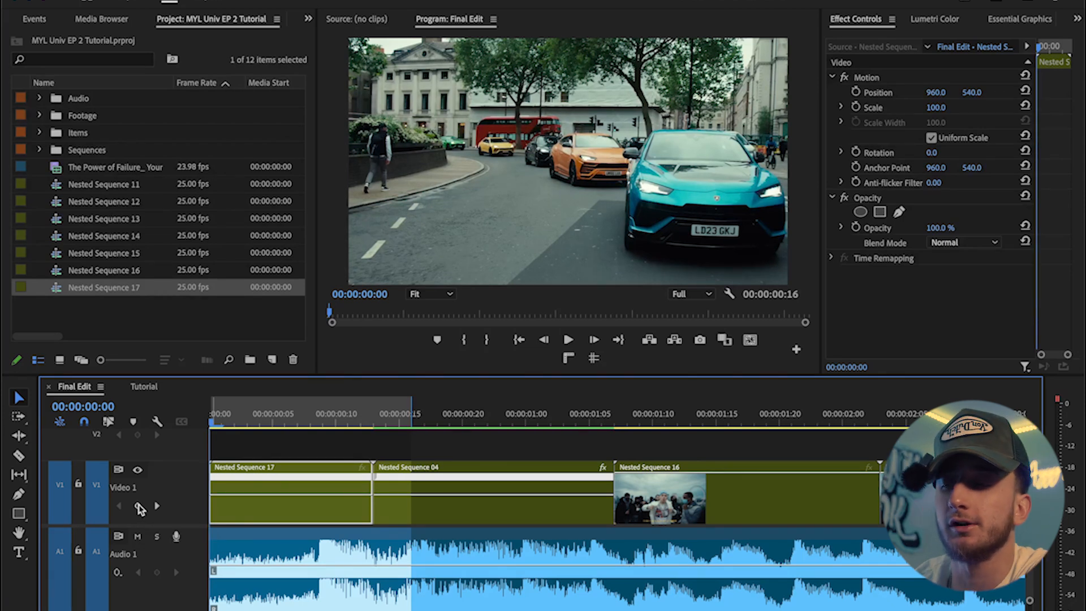
{"action": "right_click", "coordinate": [335, 493]}
{"action": "mouse_move", "coordinate": [421, 556]}
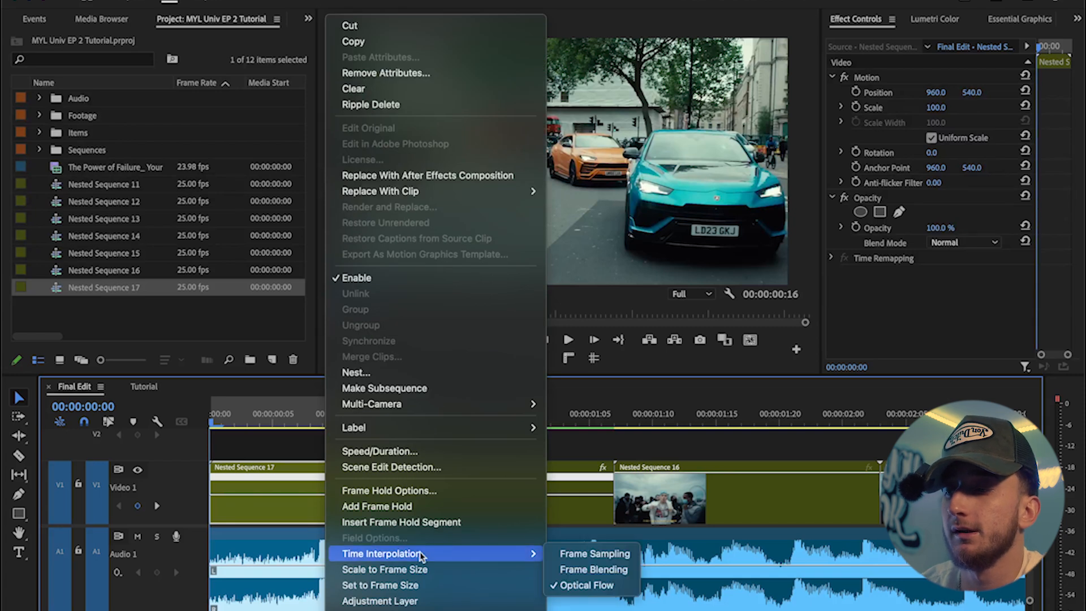
{"action": "left_click", "coordinate": [594, 554]}
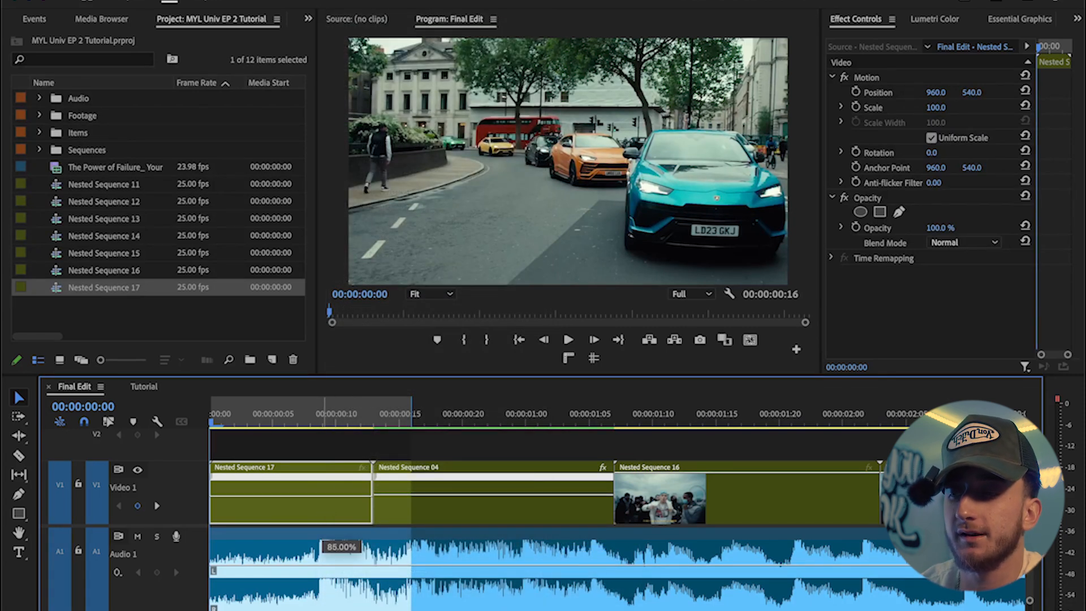
Step: Drag the first clip's speed down to about 85% and render the sequence in to out
{"action": "left_click_drag", "start_coordinate": [325, 496], "coordinate": [318, 517]}
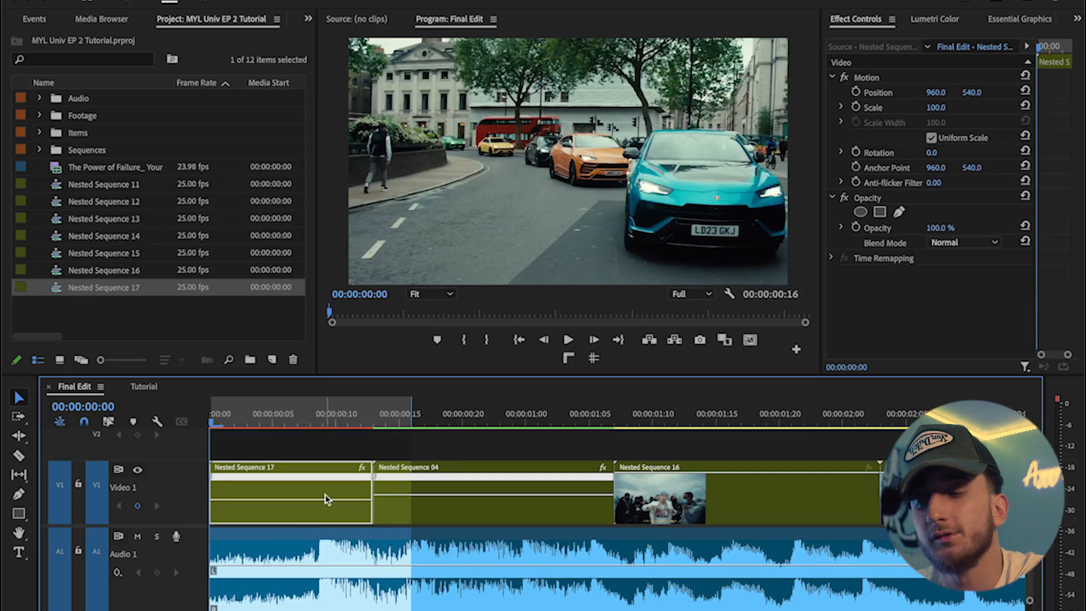
{"action": "left_click", "coordinate": [235, 2]}
{"action": "left_click", "coordinate": [261, 32]}
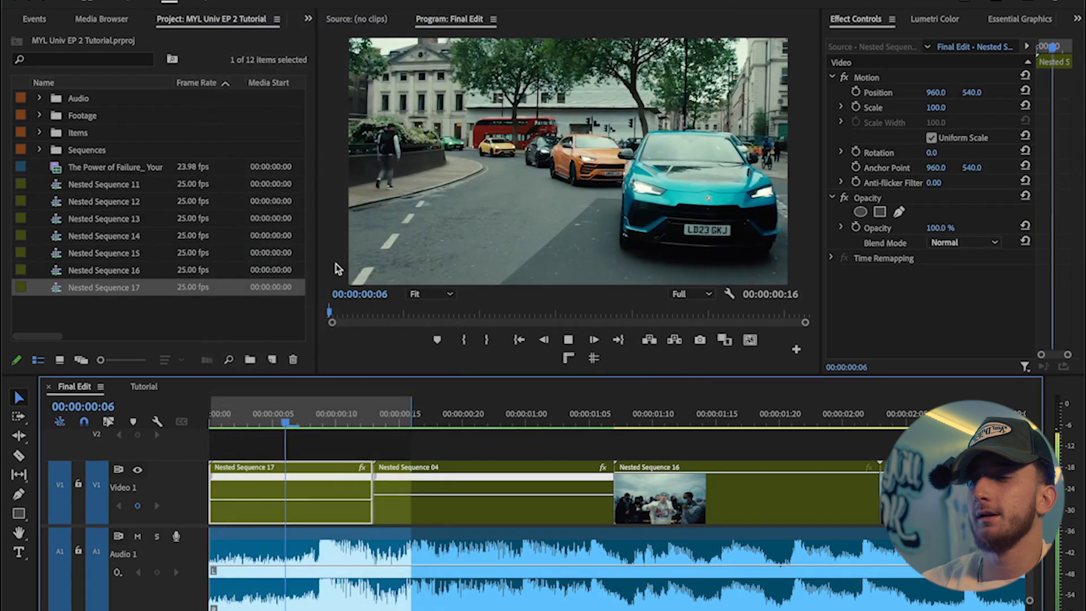
Step: Play back the opening clip from the start in full-screen view
{"action": "key", "text": "space"}
{"action": "left_click_drag", "start_coordinate": [308, 422], "coordinate": [205, 426]}
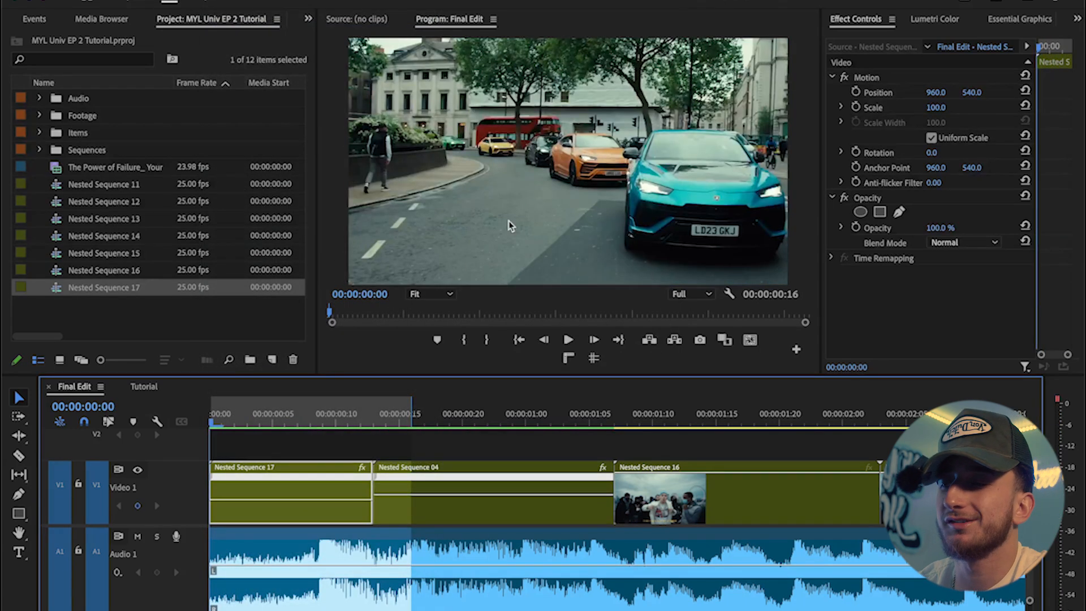
{"action": "key", "text": "grave"}
{"action": "key", "text": "space"}
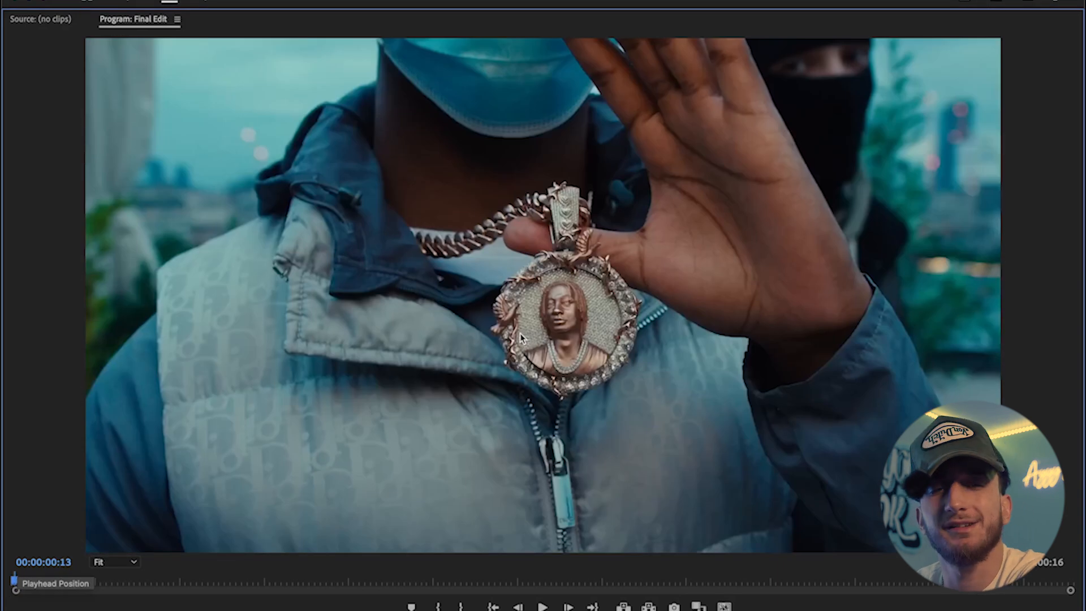
{"action": "key", "text": "grave"}
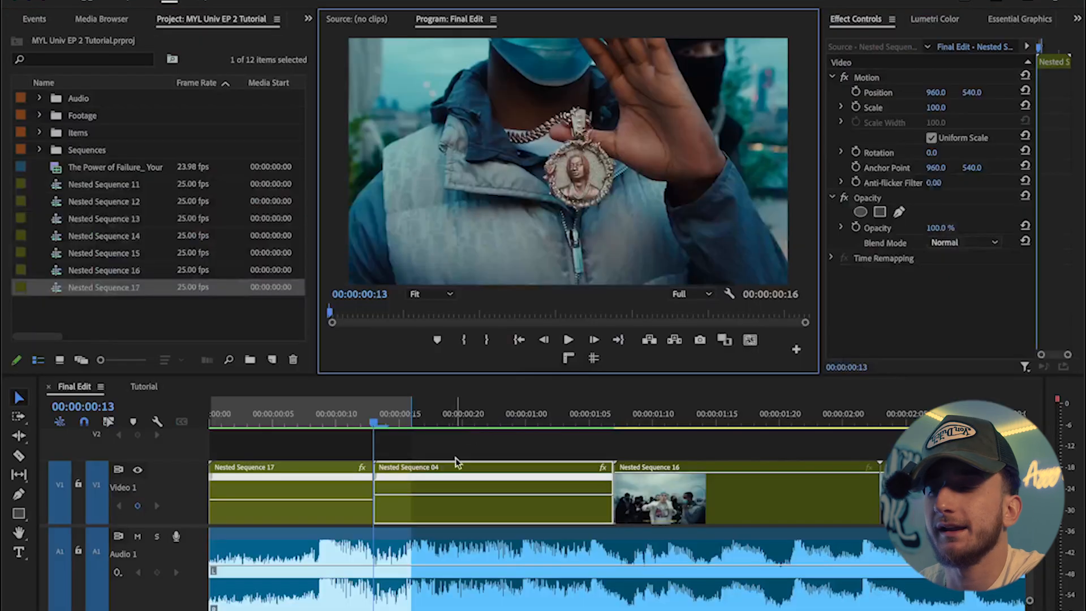
Step: Switch the first clip's time interpolation to Optical Flow and render the sequence in to out
{"action": "right_click", "coordinate": [290, 490]}
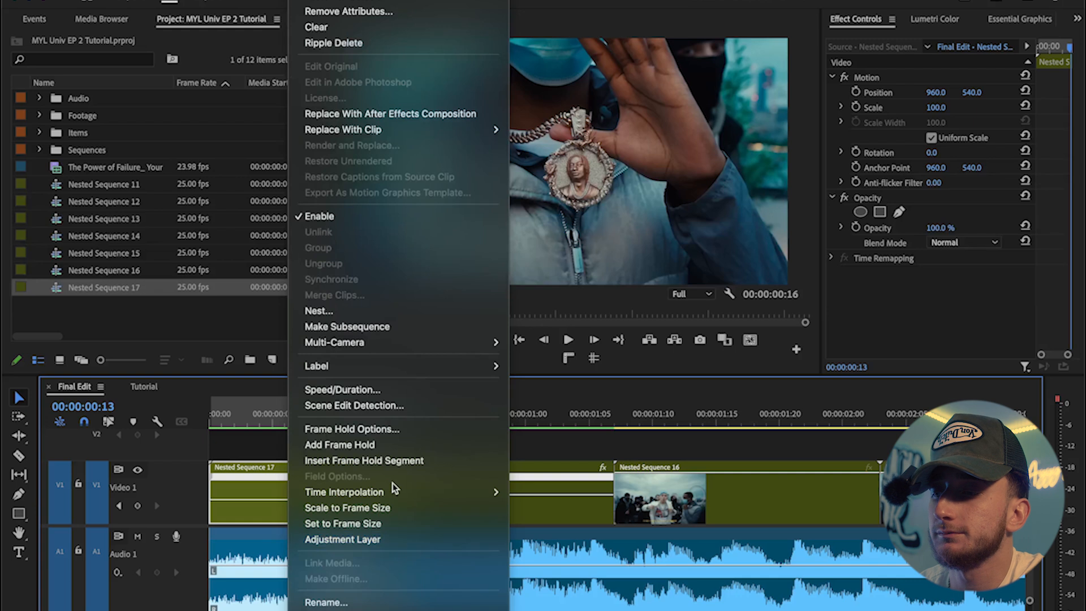
{"action": "mouse_move", "coordinate": [396, 492]}
{"action": "left_click", "coordinate": [543, 524]}
{"action": "left_click", "coordinate": [233, 0]}
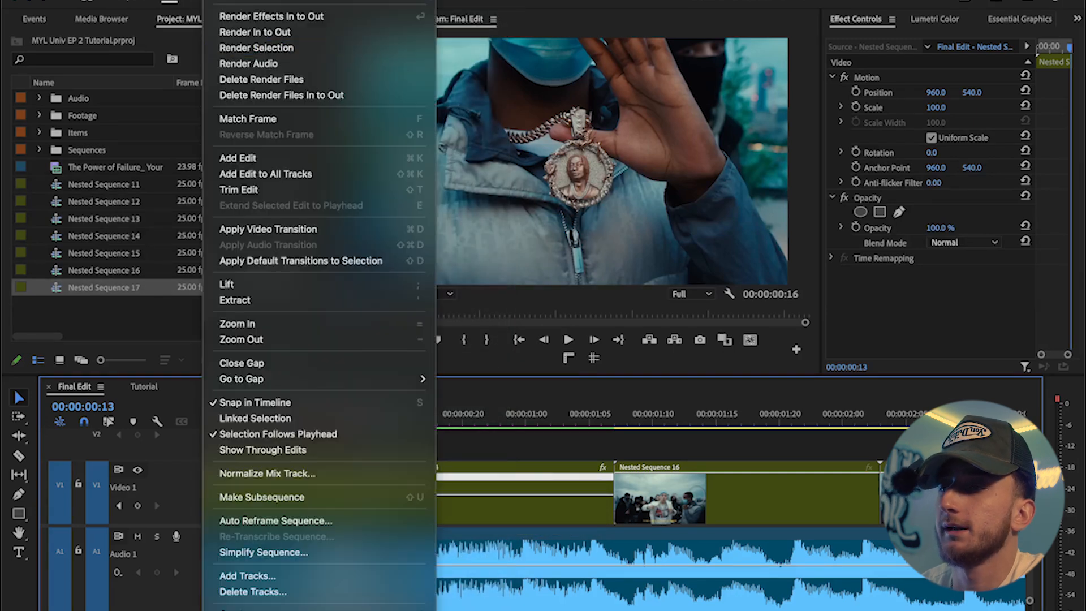
{"action": "left_click", "coordinate": [256, 32]}
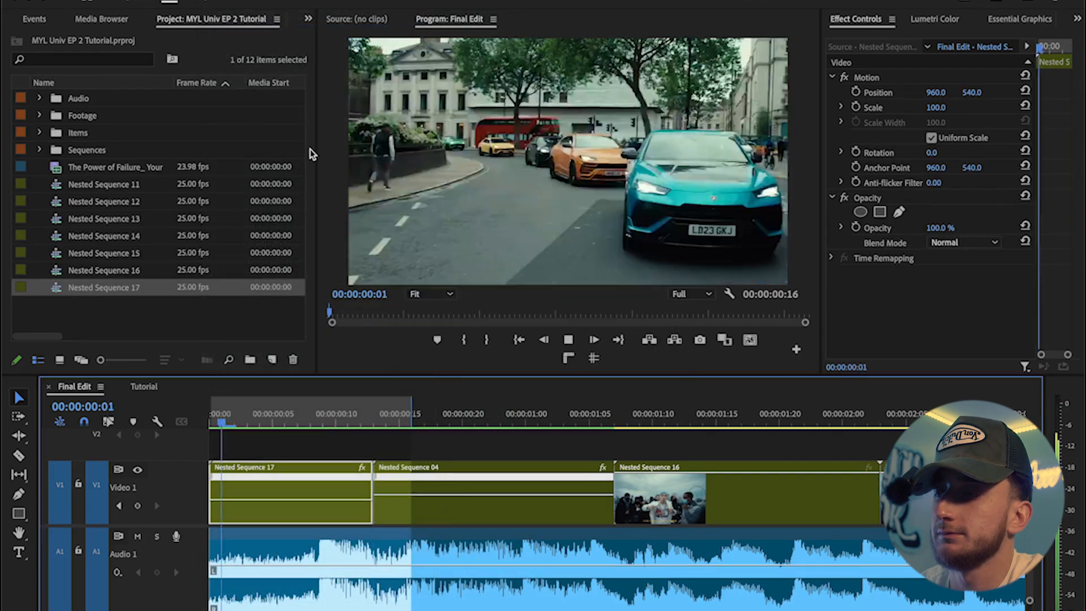
Step: Review the opening clip's slow motion by playing and scrubbing it in full-screen view
{"action": "key", "text": "space"}
{"action": "key", "text": "grave"}
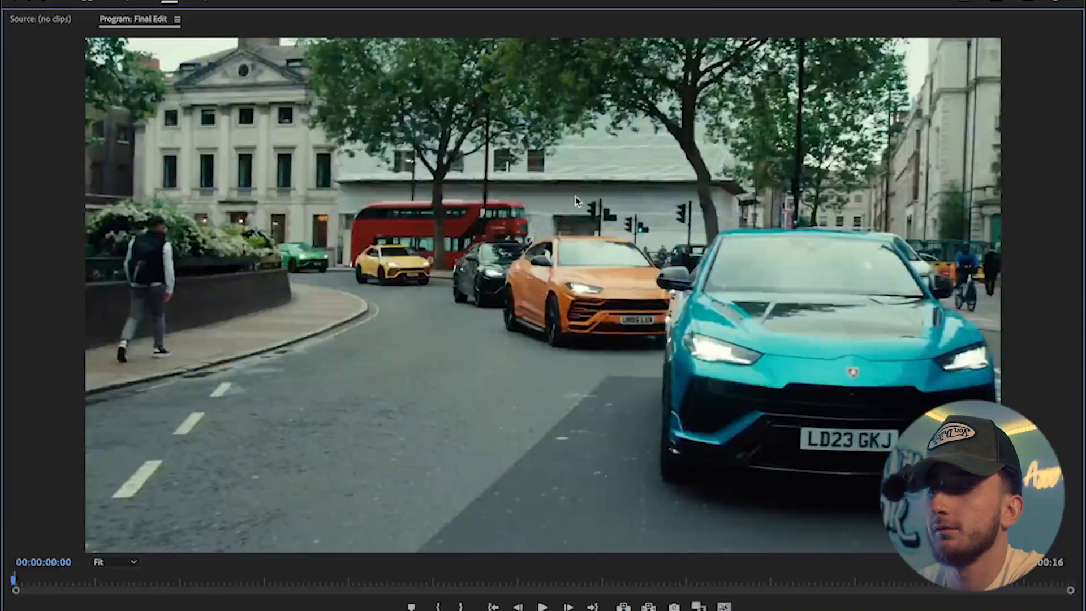
{"action": "key", "text": "space"}
{"action": "left_click_drag", "start_coordinate": [54, 574], "coordinate": [8, 581]}
{"action": "key", "text": "space"}
{"action": "key", "text": "space"}
{"action": "key", "text": "space"}
{"action": "key", "text": "space"}
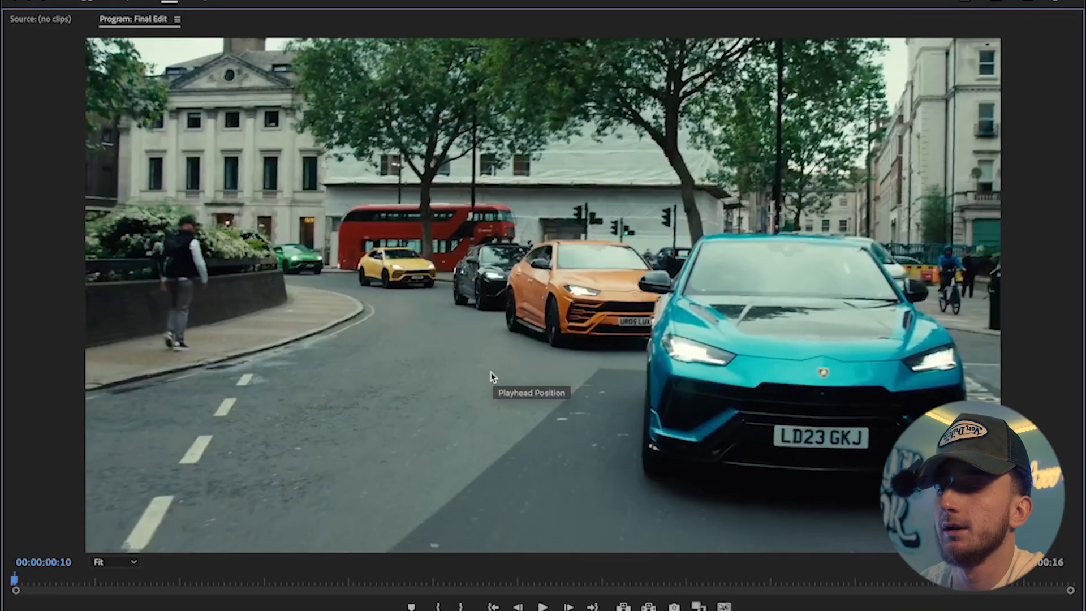
{"action": "key", "text": "grave"}
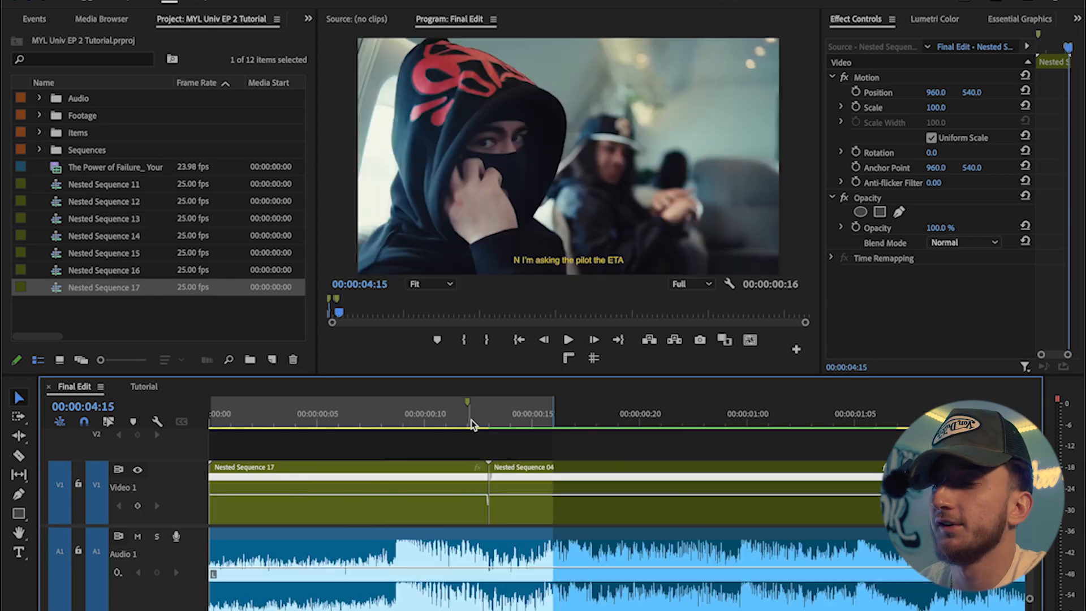
Step: Trim the end of the first clip back to about frame 9 of the sequence
{"action": "key", "text": "Home"}
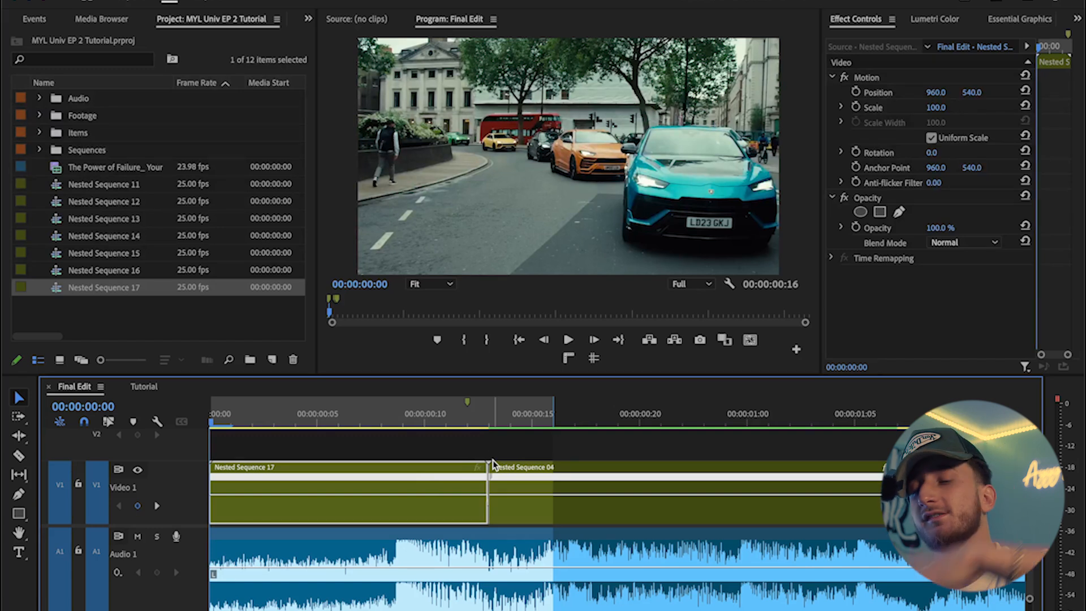
{"action": "key", "text": "space"}
{"action": "left_click", "coordinate": [403, 414]}
{"action": "left_click_drag", "start_coordinate": [287, 496], "coordinate": [287, 501]}
{"action": "left_click_drag", "start_coordinate": [402, 421], "coordinate": [391, 422]}
{"action": "left_click_drag", "start_coordinate": [487, 492], "coordinate": [401, 492]}
{"action": "left_click_drag", "start_coordinate": [389, 422], "coordinate": [304, 424]}
Step: Add a speed keyframe at frame 4 on the first clip and ramp the speed after it up to about 182.5%
{"action": "left_click", "coordinate": [137, 506]}
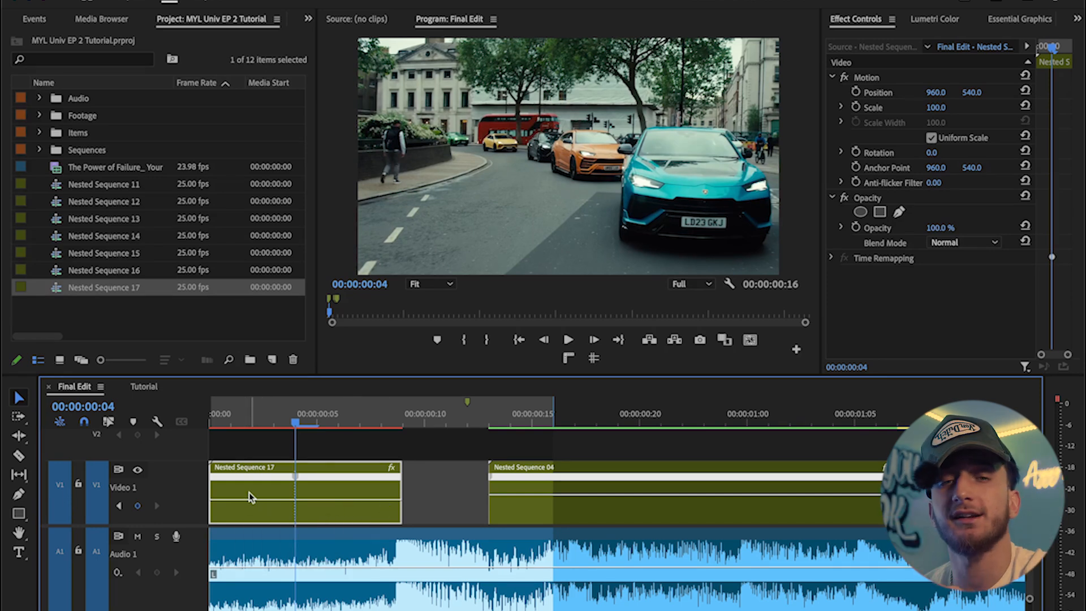
{"action": "left_click_drag", "start_coordinate": [352, 501], "coordinate": [371, 485]}
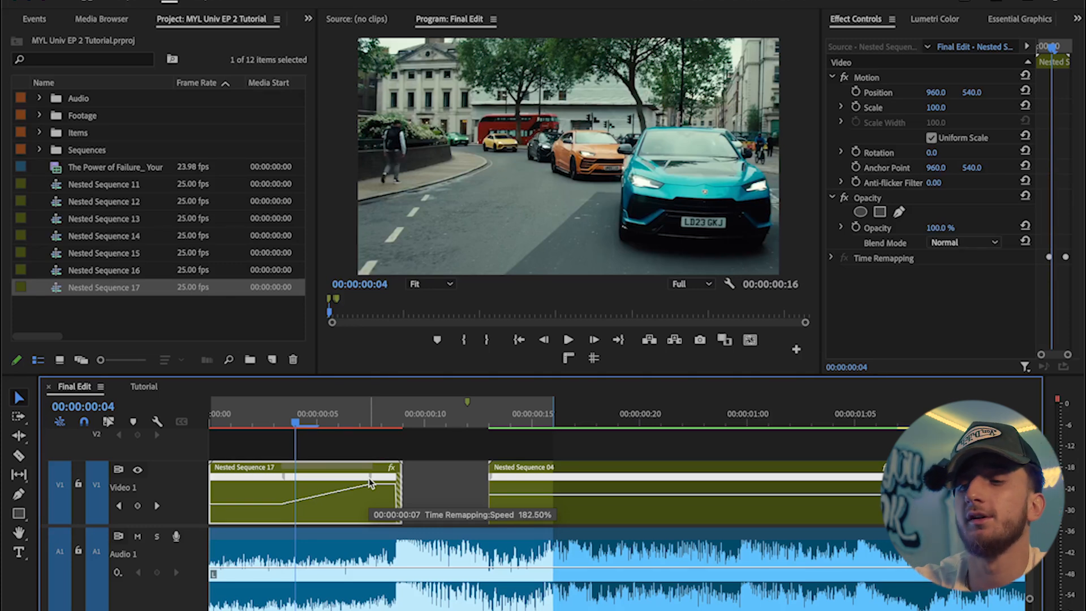
{"action": "left_click_drag", "start_coordinate": [373, 476], "coordinate": [359, 476]}
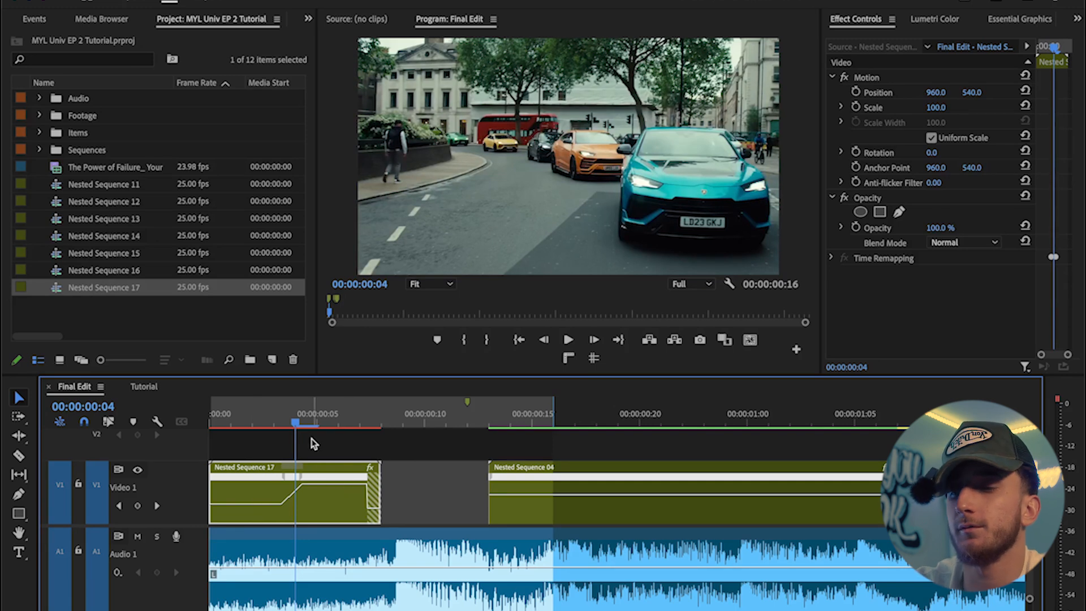
{"action": "left_click_drag", "start_coordinate": [305, 480], "coordinate": [306, 488]}
Step: Preview the first clip's speed ramp from its start
{"action": "left_click", "coordinate": [367, 420]}
{"action": "left_click", "coordinate": [272, 424]}
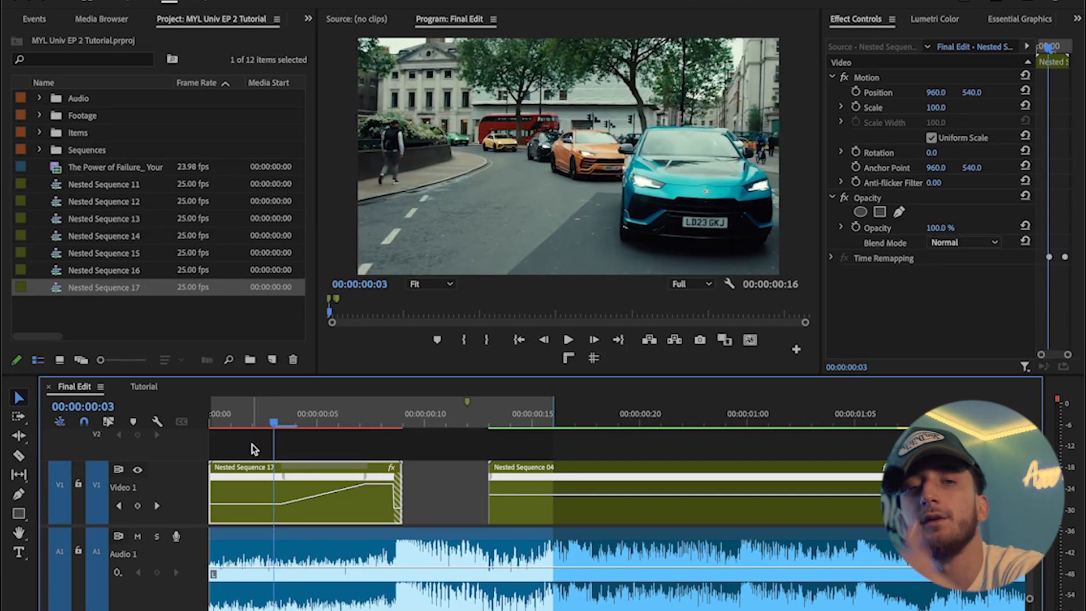
{"action": "key", "text": "space"}
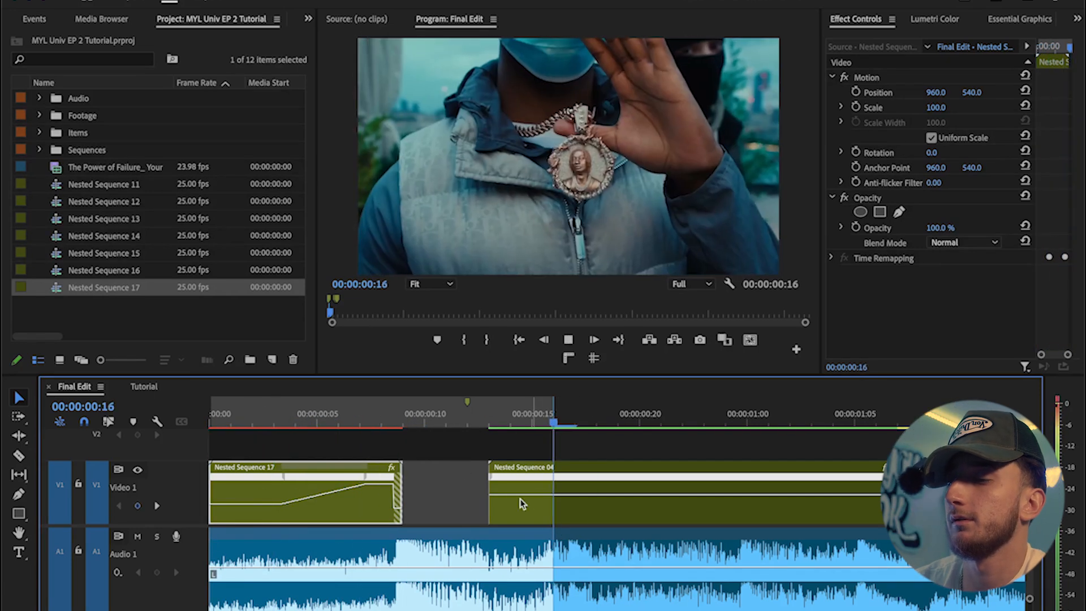
Step: Move the second clip left so it butts against the end of the first clip
{"action": "left_click_drag", "start_coordinate": [521, 503], "coordinate": [435, 480]}
{"action": "left_click", "coordinate": [405, 427]}
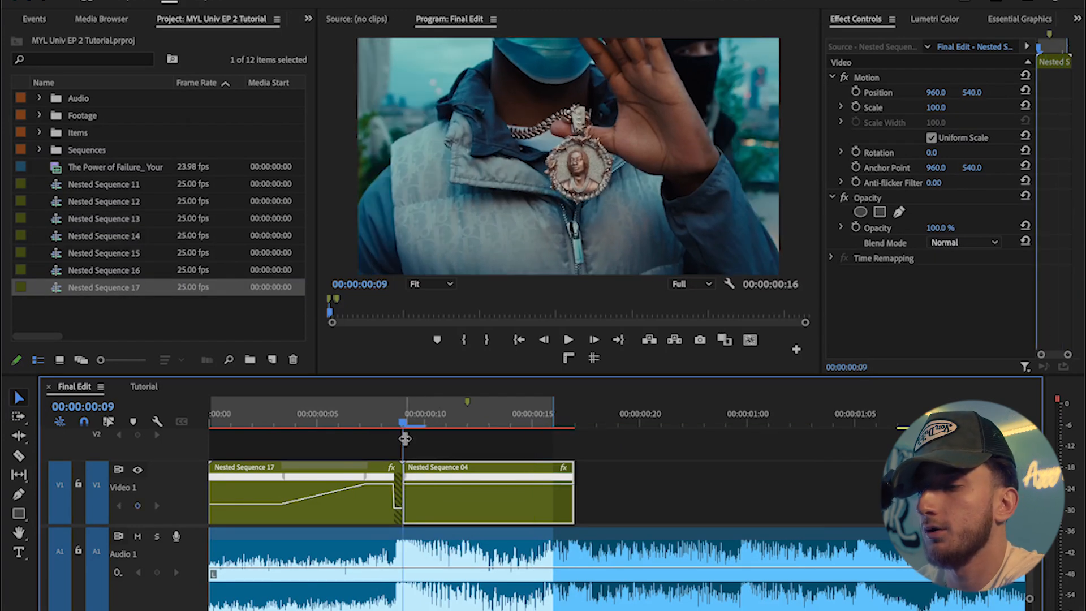
Step: Add a speed keyframe at frame 12 on the second clip and slow down the section after it
{"action": "key", "text": "Right"}
{"action": "key", "text": "Right"}
{"action": "key", "text": "Right"}
{"action": "left_click", "coordinate": [138, 505]}
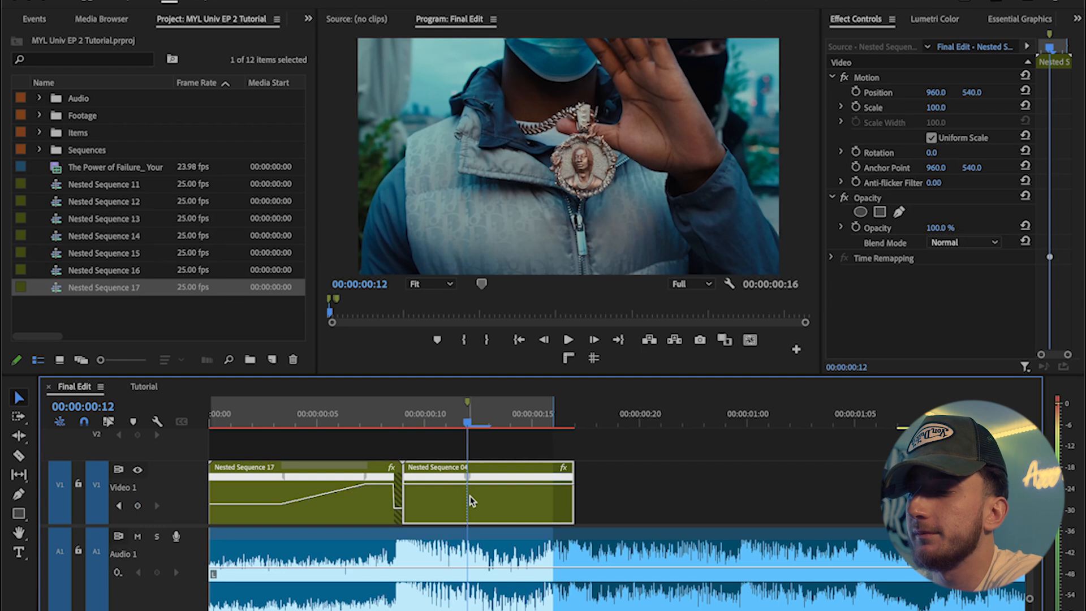
{"action": "left_click_drag", "start_coordinate": [511, 484], "coordinate": [473, 477]}
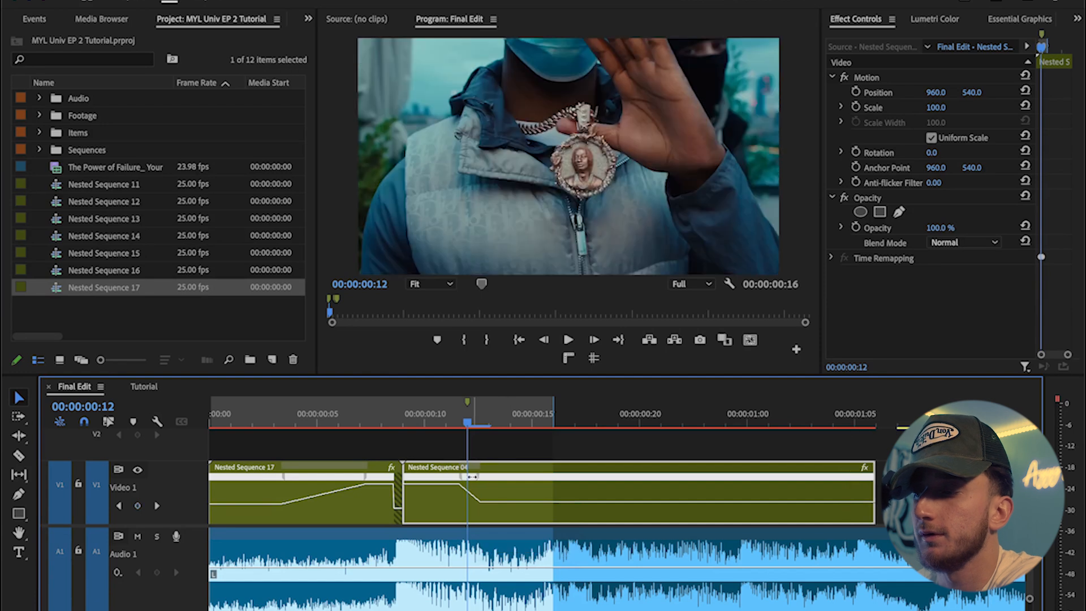
{"action": "left_click_drag", "start_coordinate": [872, 484], "coordinate": [894, 483]}
Step: Play back the ramped transition between the first two clips
{"action": "scroll", "coordinate": [656, 463], "scroll_direction": "down", "scroll_amount": 10}
{"action": "left_click_drag", "start_coordinate": [407, 418], "coordinate": [60, 414]}
{"action": "key", "text": "space"}
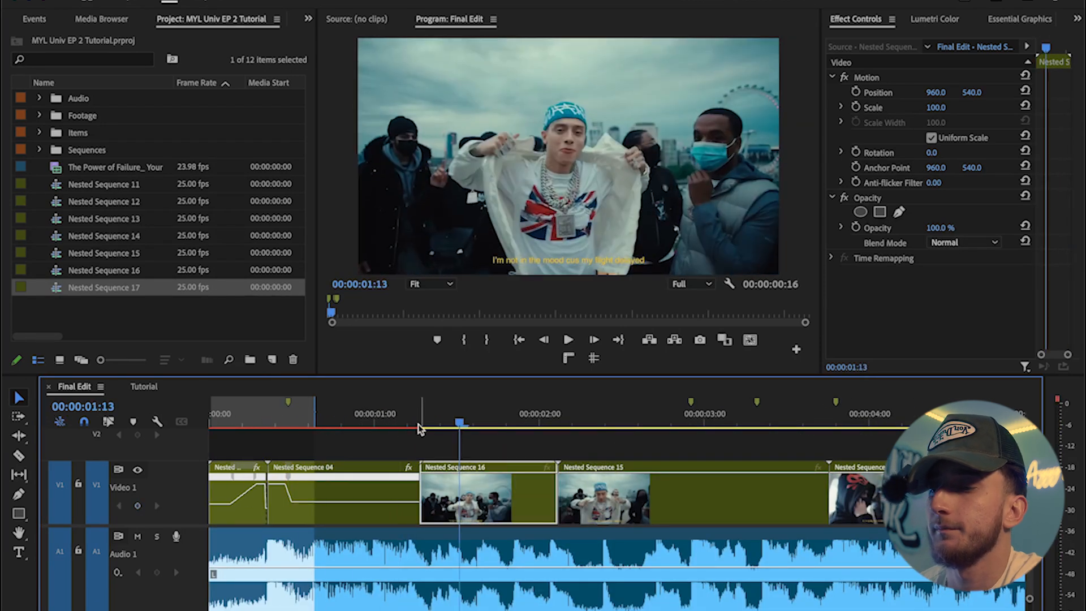
Step: Adjust the position of the second clip's speed ramp keyframe slightly earlier
{"action": "left_click", "coordinate": [353, 422]}
{"action": "scroll", "coordinate": [284, 464], "scroll_direction": "up", "scroll_amount": 5}
{"action": "left_click_drag", "start_coordinate": [301, 477], "coordinate": [286, 477]}
Step: Play back the transition between the first two clips again
{"action": "scroll", "coordinate": [289, 452], "scroll_direction": "down", "scroll_amount": 4}
{"action": "scroll", "coordinate": [290, 447], "scroll_direction": "down", "scroll_amount": 2}
{"action": "left_click_drag", "start_coordinate": [254, 417], "coordinate": [140, 410]}
{"action": "key", "text": "space"}
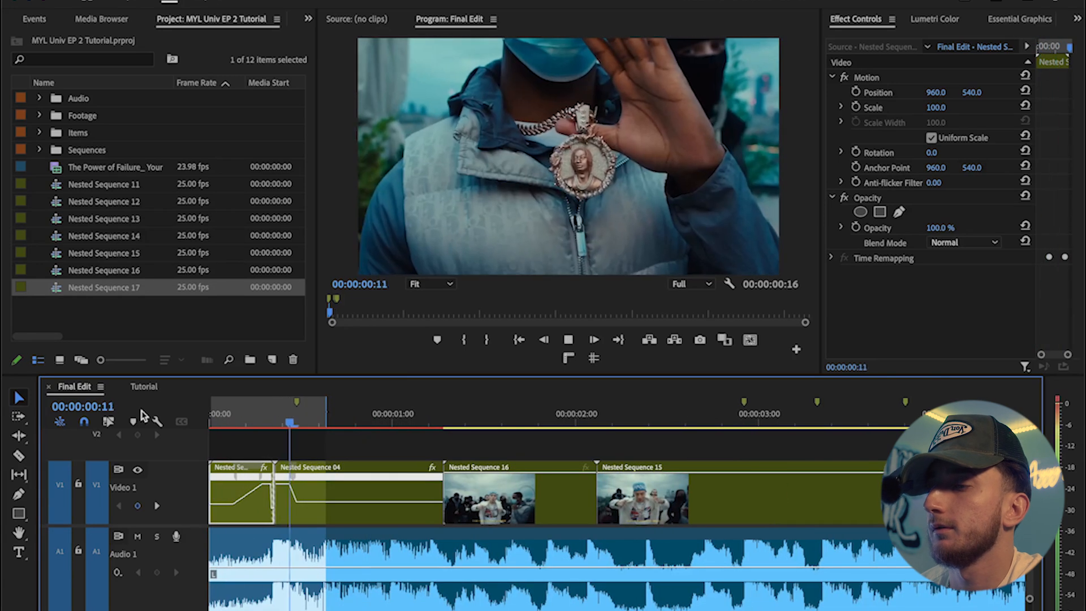
{"action": "key", "text": "space"}
Step: Extend the work area past the second clip and render it
{"action": "left_click_drag", "start_coordinate": [327, 416], "coordinate": [474, 426]}
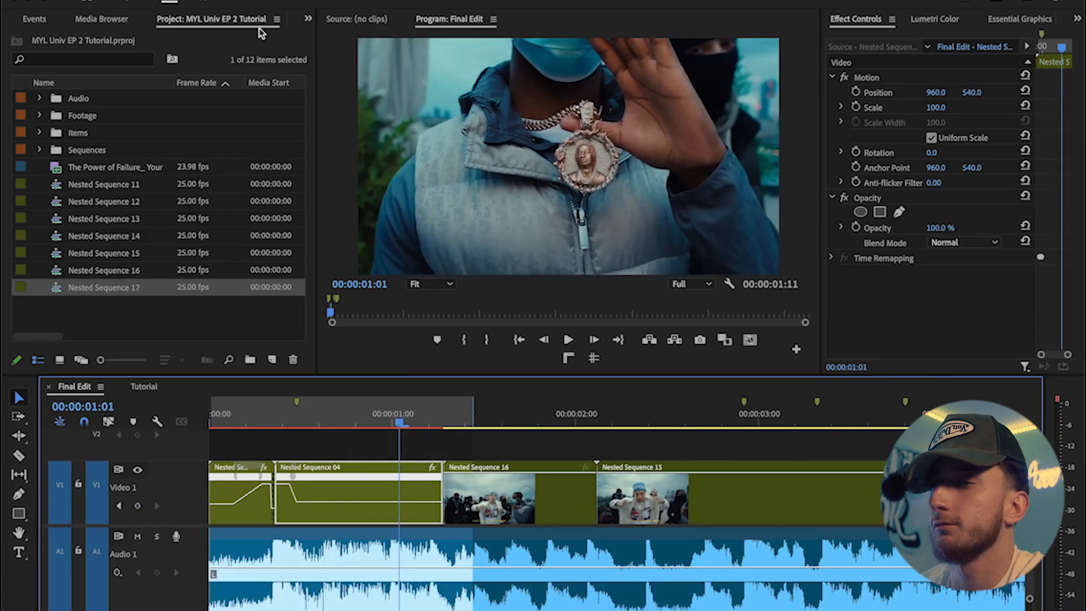
{"action": "left_click", "coordinate": [243, 1]}
{"action": "left_click", "coordinate": [272, 48]}
Step: Preview the rendered ramp in full-screen view
{"action": "key", "text": "grave"}
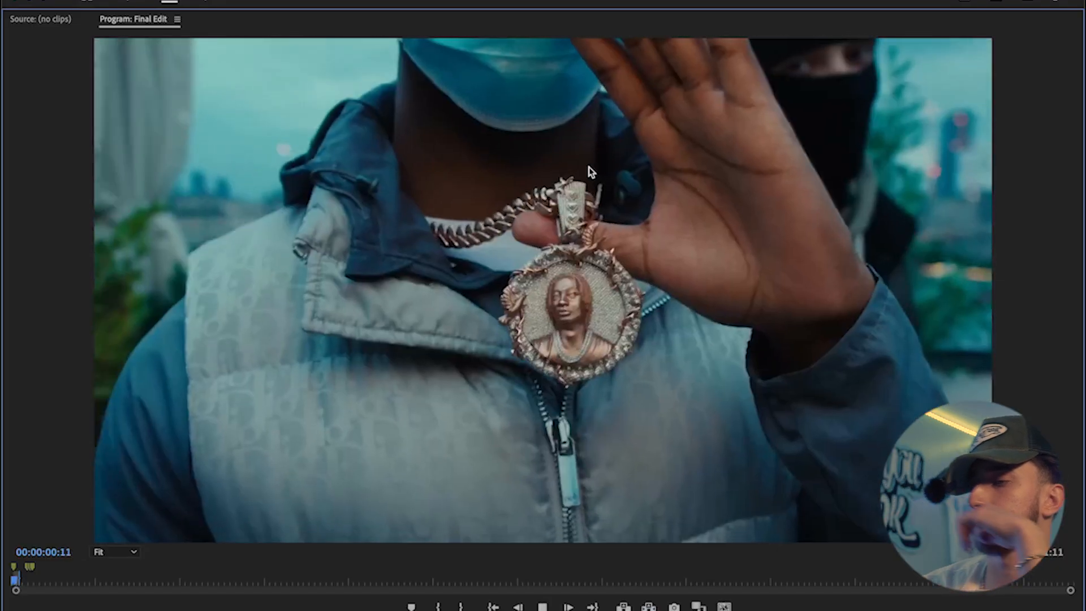
{"action": "key", "text": "space"}
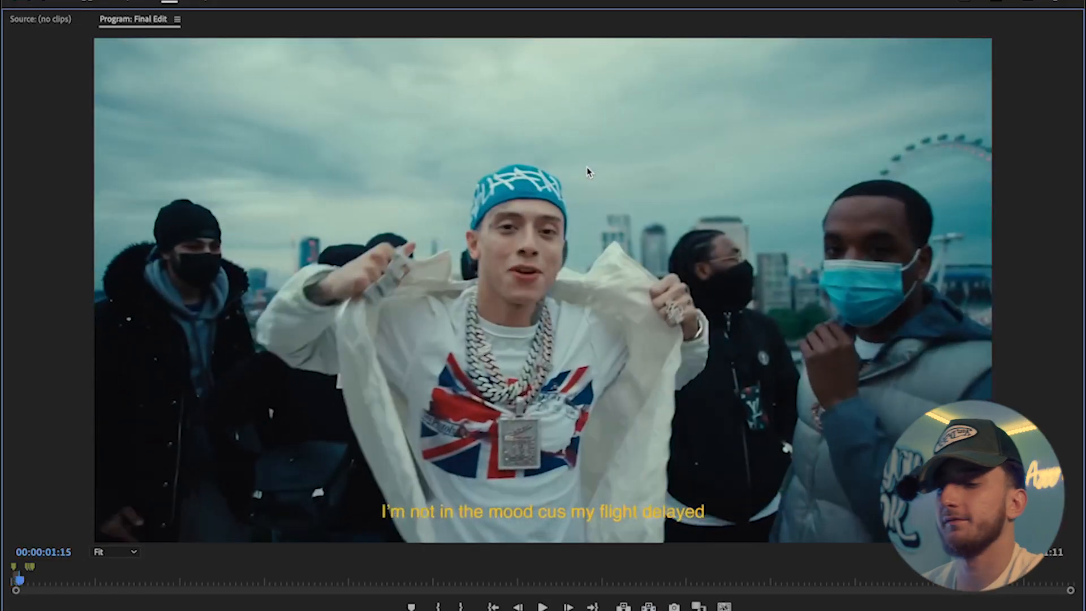
{"action": "key", "text": "grave"}
Step: Add a frame hold to the second clip
{"action": "right_click", "coordinate": [325, 483]}
{"action": "scroll", "coordinate": [430, 531], "scroll_direction": "down", "scroll_amount": 10}
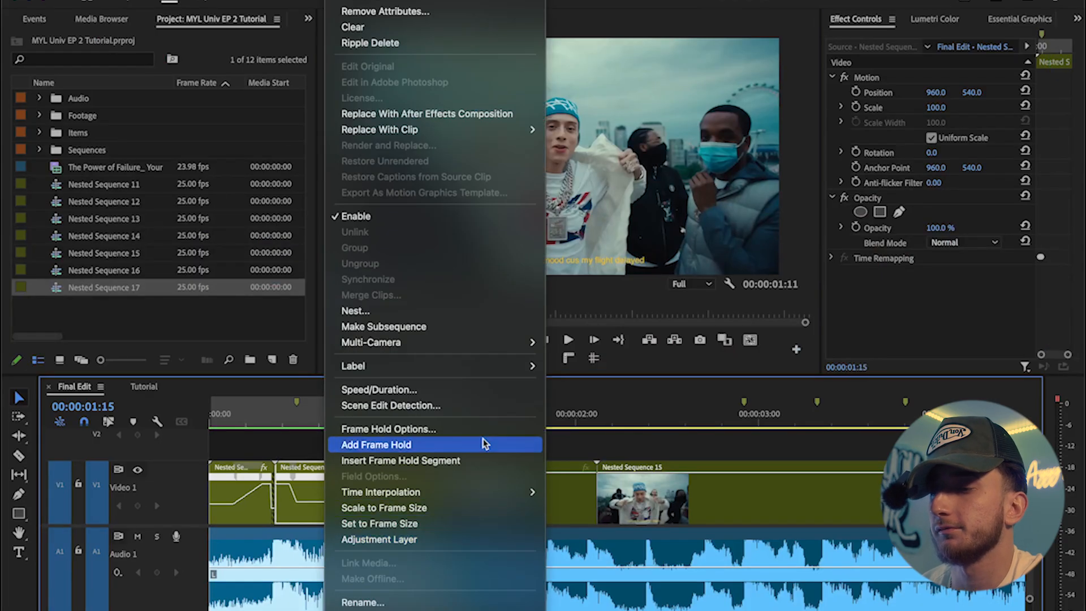
{"action": "left_click", "coordinate": [484, 443]}
Step: Replay the edit from the start several times and fit the whole sequence in the timeline
{"action": "key", "text": "Home"}
{"action": "key", "text": "space"}
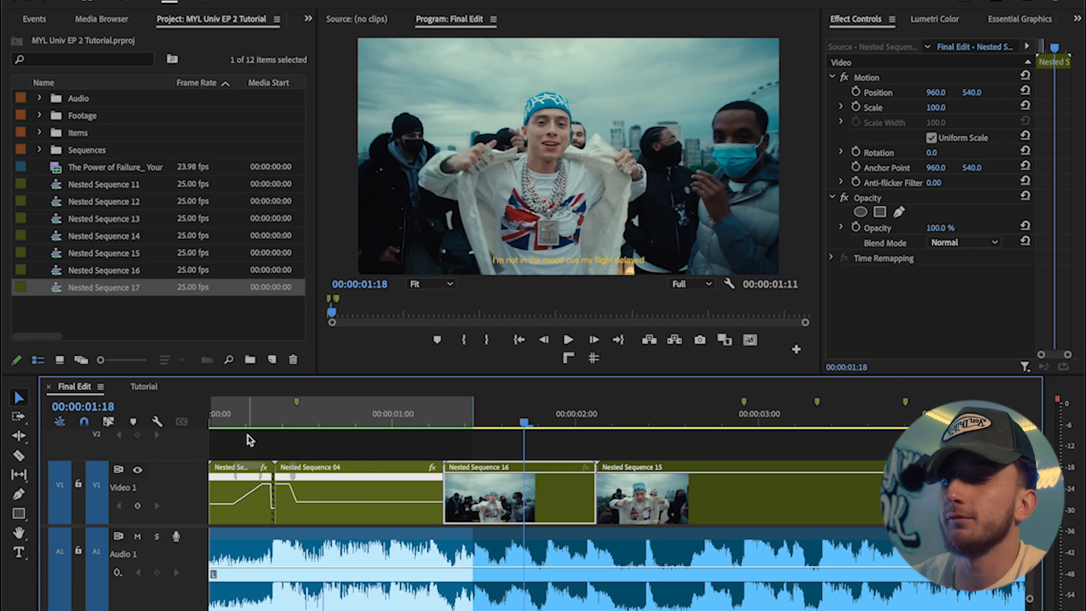
{"action": "key", "text": "Home"}
{"action": "key", "text": "space"}
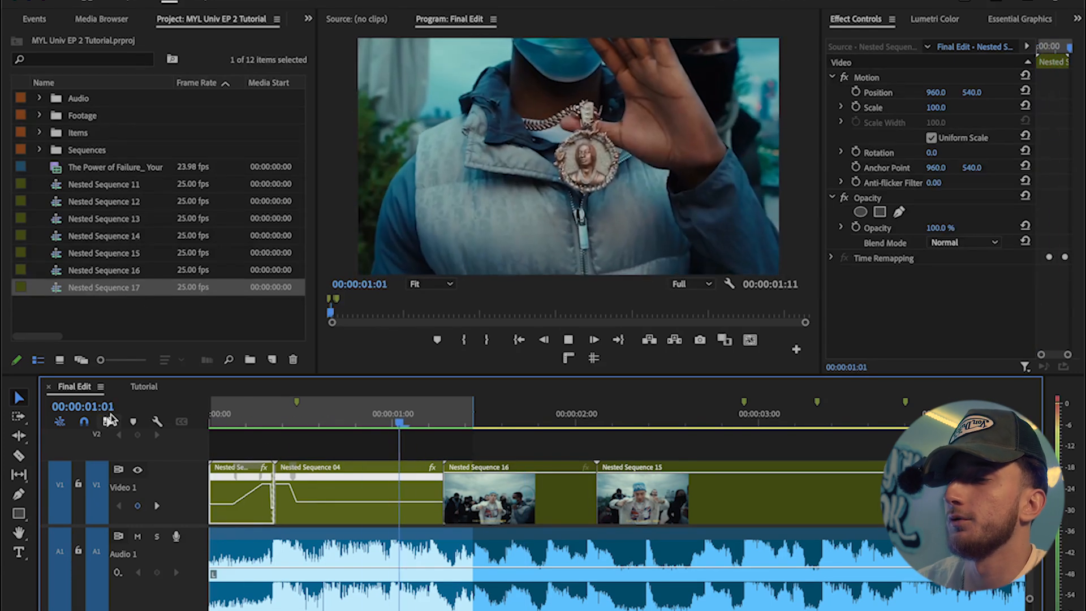
{"action": "key", "text": "space"}
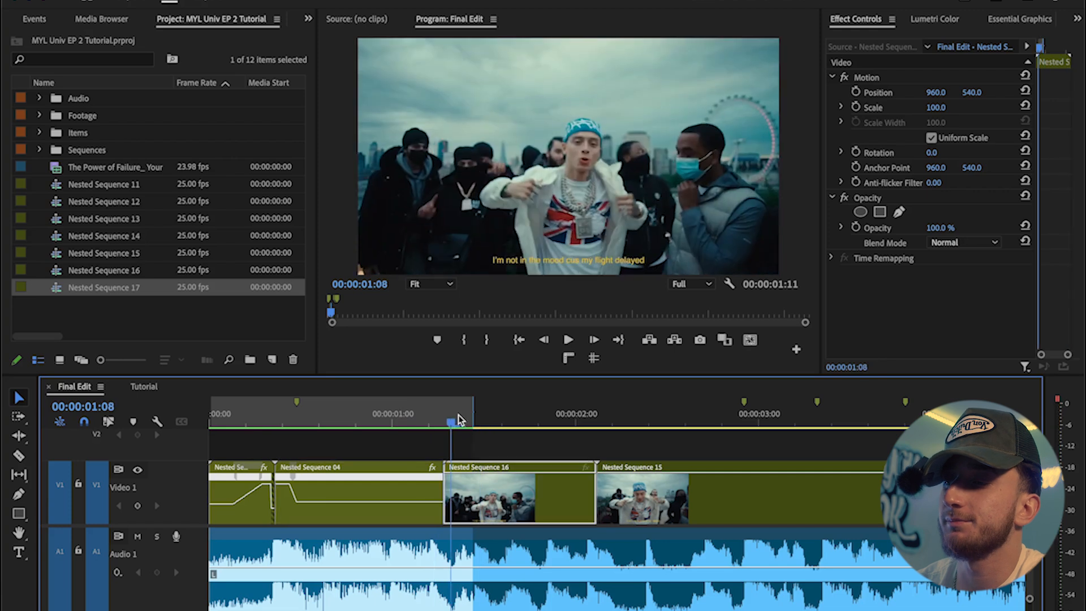
{"action": "key", "text": "Home"}
{"action": "key", "text": "space"}
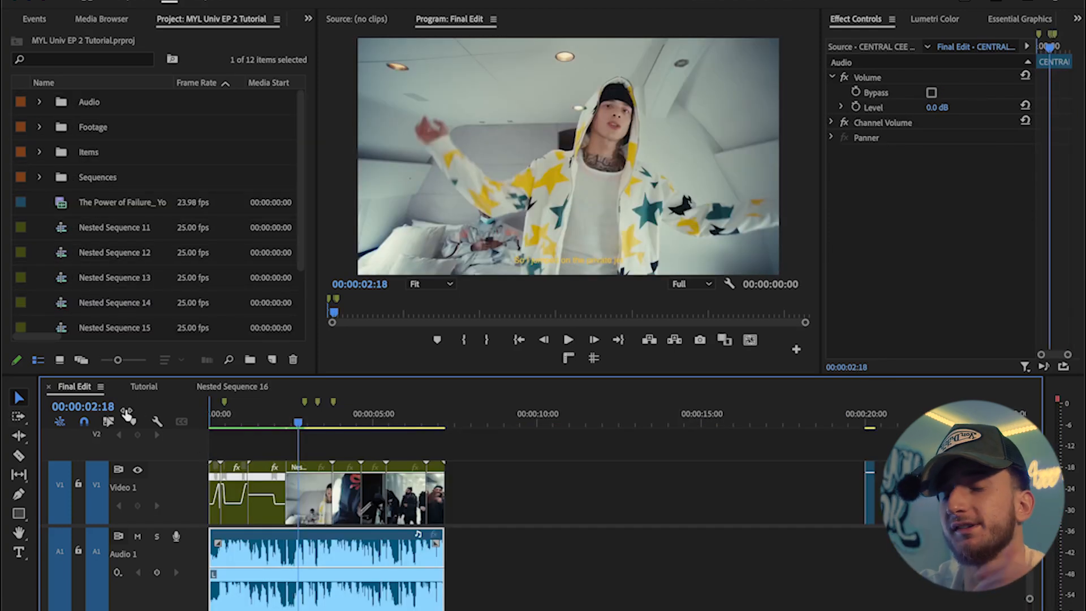
{"action": "key", "text": "Home"}
{"action": "key", "text": "space"}
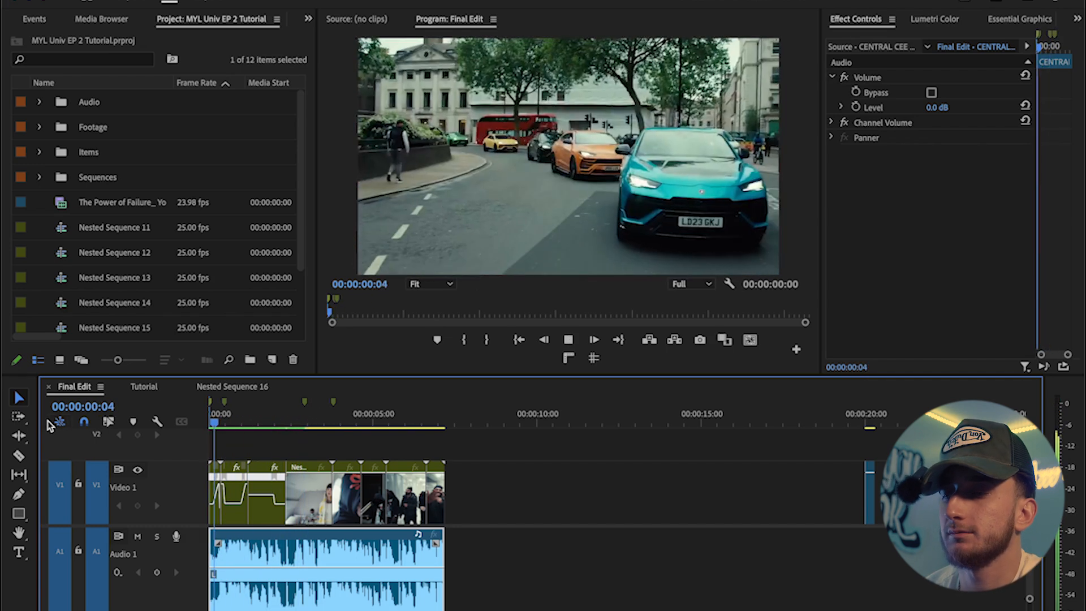
{"action": "key", "text": "space"}
{"action": "key", "text": "backslash"}
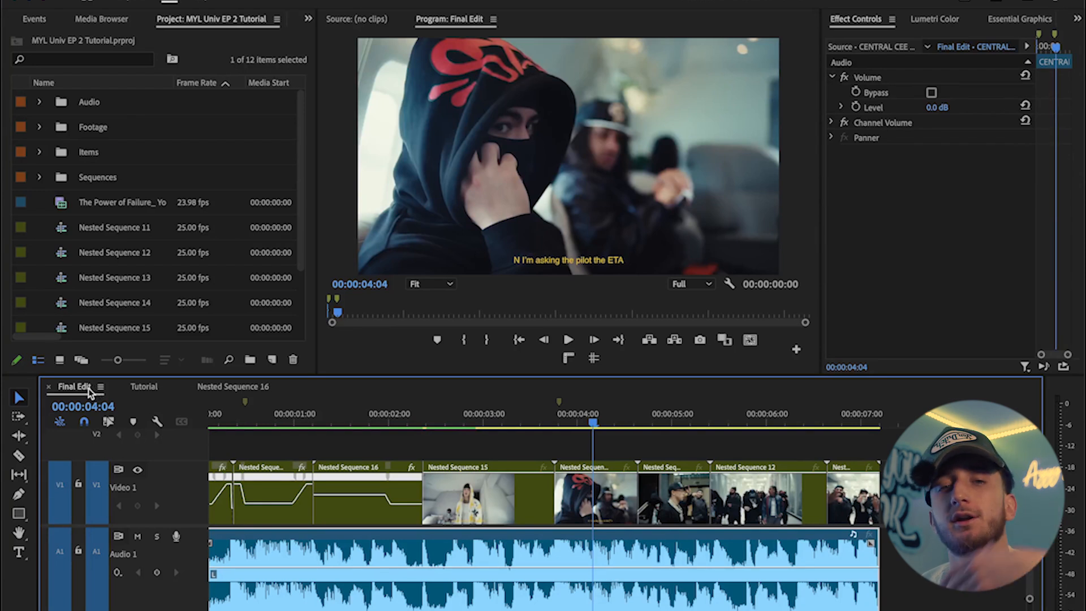
Step: Play back the edit from about the two-second mark to review the ramp into Nested Sequence 15
{"action": "left_click", "coordinate": [403, 416]}
{"action": "key", "text": "space"}
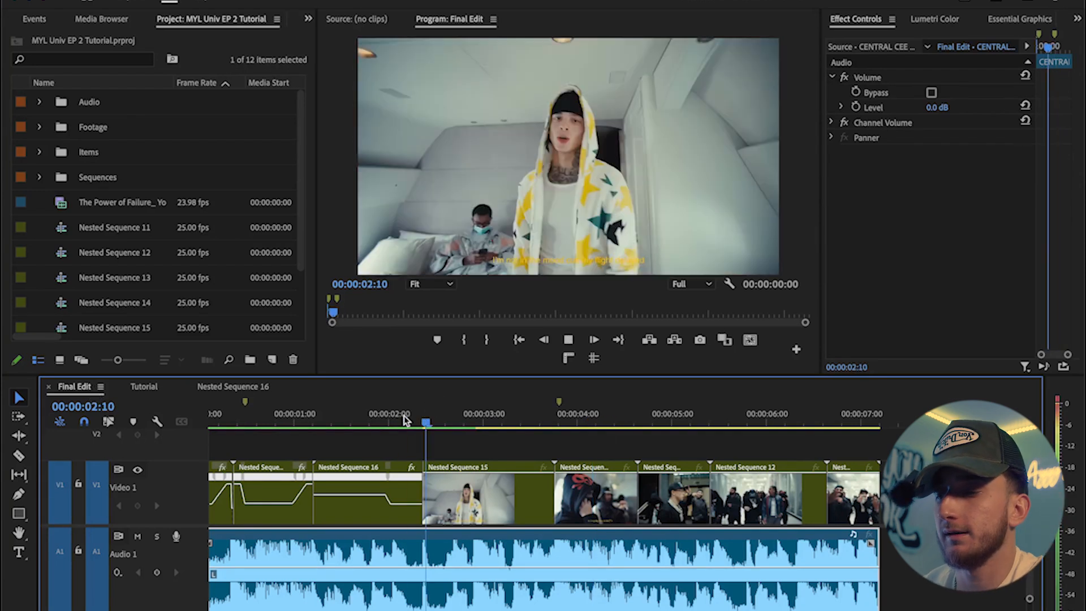
{"action": "key", "text": "space"}
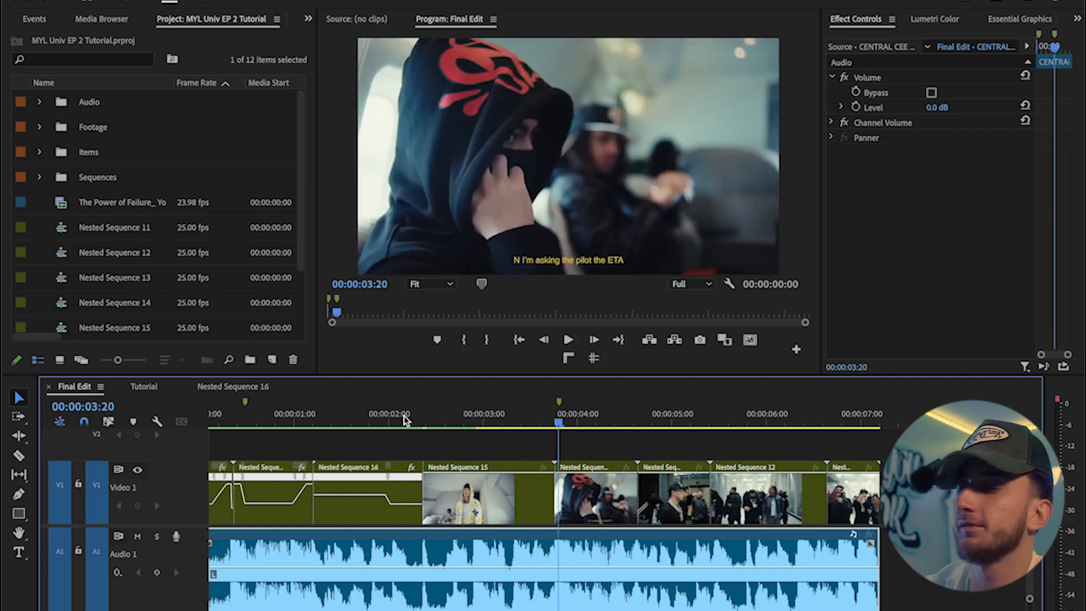
Step: Zoom into Nested Sequence 15 and add a short speed-up bump in its middle with time-remapping keyframes
{"action": "left_click", "coordinate": [470, 487]}
{"action": "key", "text": "="}
{"action": "left_click_drag", "start_coordinate": [466, 495], "coordinate": [468, 500]}
{"action": "left_click", "coordinate": [560, 422]}
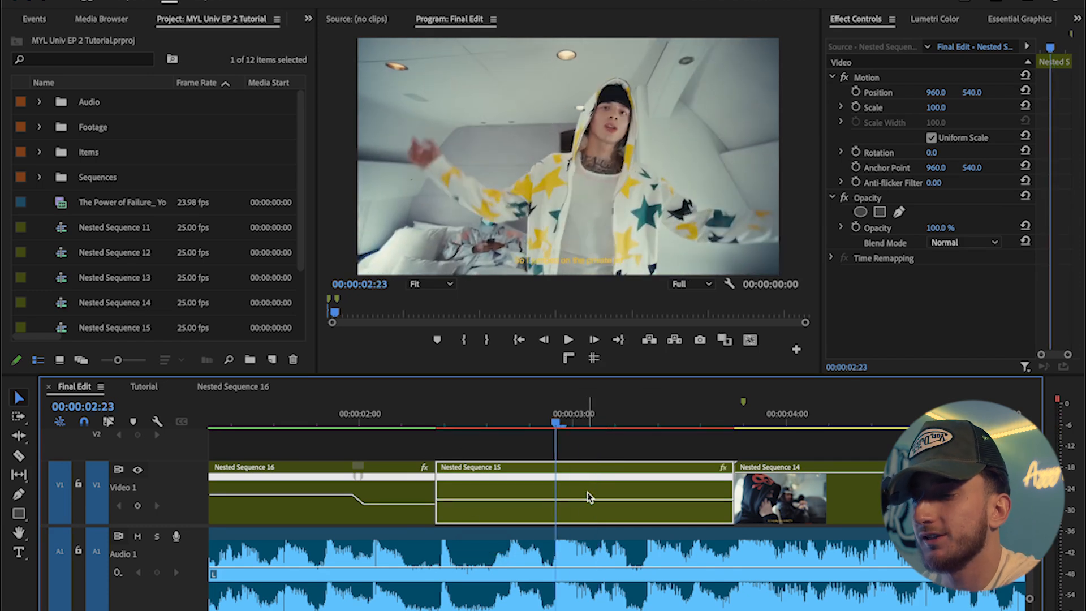
{"action": "key", "text": "Left"}
{"action": "key", "text": "Left"}
{"action": "key", "text": "Left"}
{"action": "key", "text": "Right"}
{"action": "key", "text": "Right"}
{"action": "key", "text": "Right"}
{"action": "key", "text": "Left"}
{"action": "key", "text": "Left"}
{"action": "key", "text": "Left"}
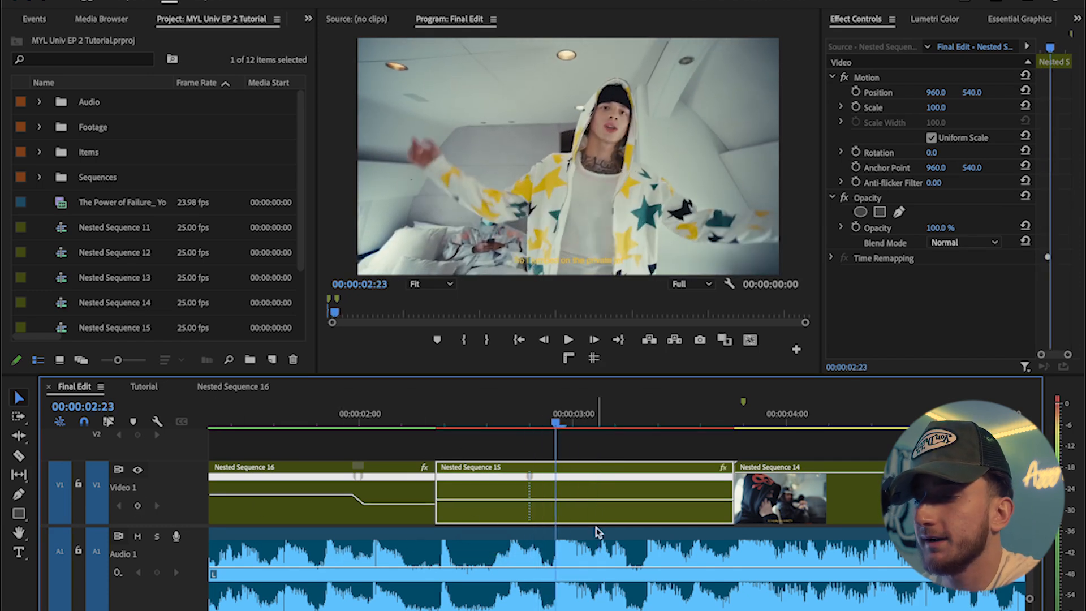
{"action": "left_click_drag", "start_coordinate": [581, 510], "coordinate": [543, 481]}
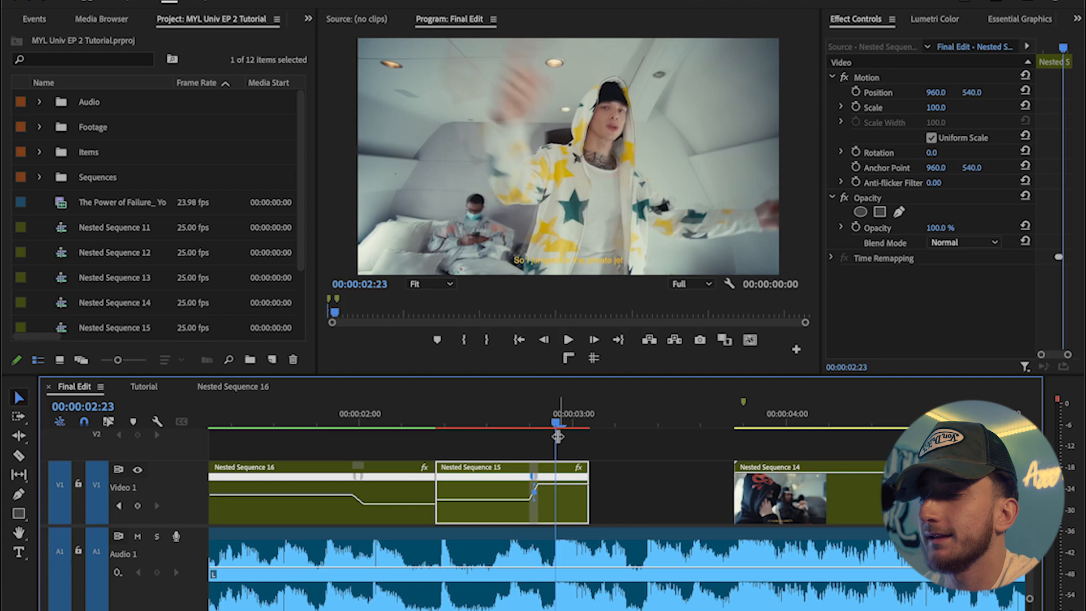
{"action": "key", "text": "Left"}
{"action": "key", "text": "Left"}
{"action": "key", "text": "Left"}
{"action": "key", "text": "Right"}
{"action": "key", "text": "Right"}
{"action": "key", "text": "Right"}
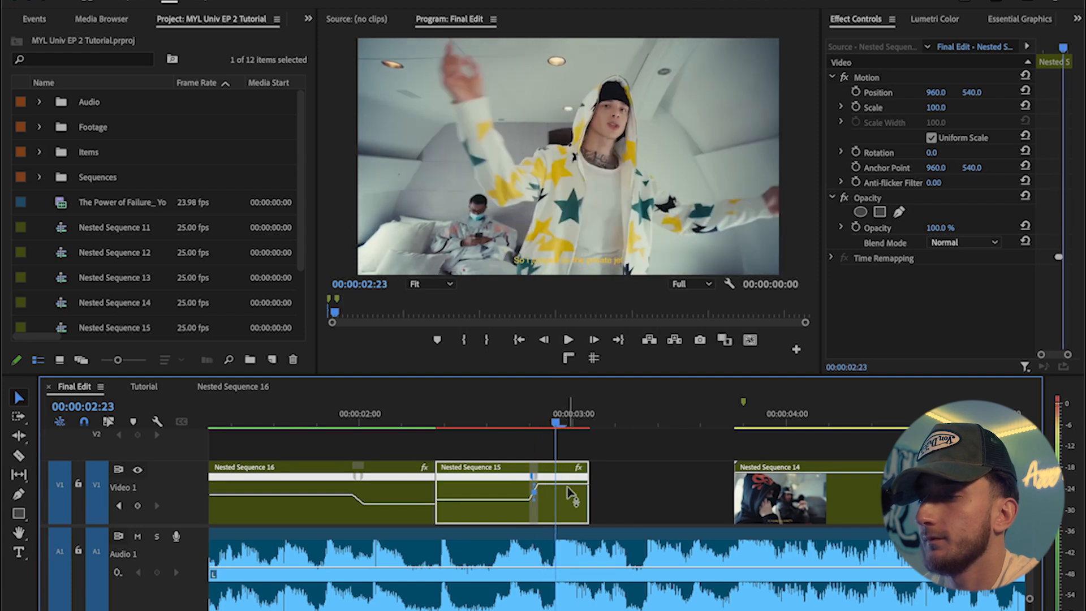
{"action": "left_click_drag", "start_coordinate": [568, 487], "coordinate": [569, 483]}
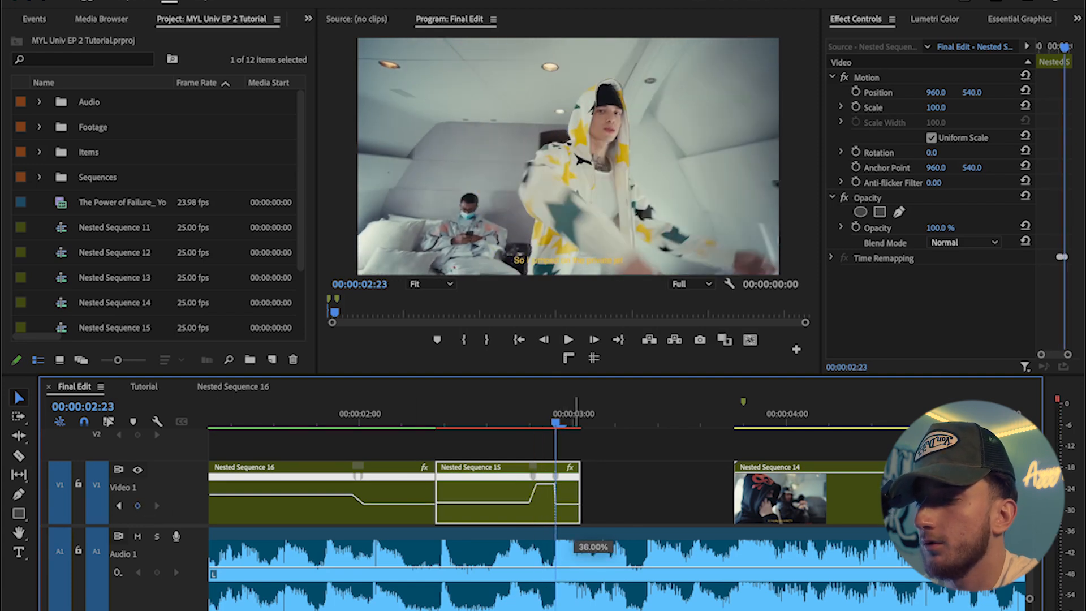
{"action": "left_click_drag", "start_coordinate": [575, 533], "coordinate": [574, 534]}
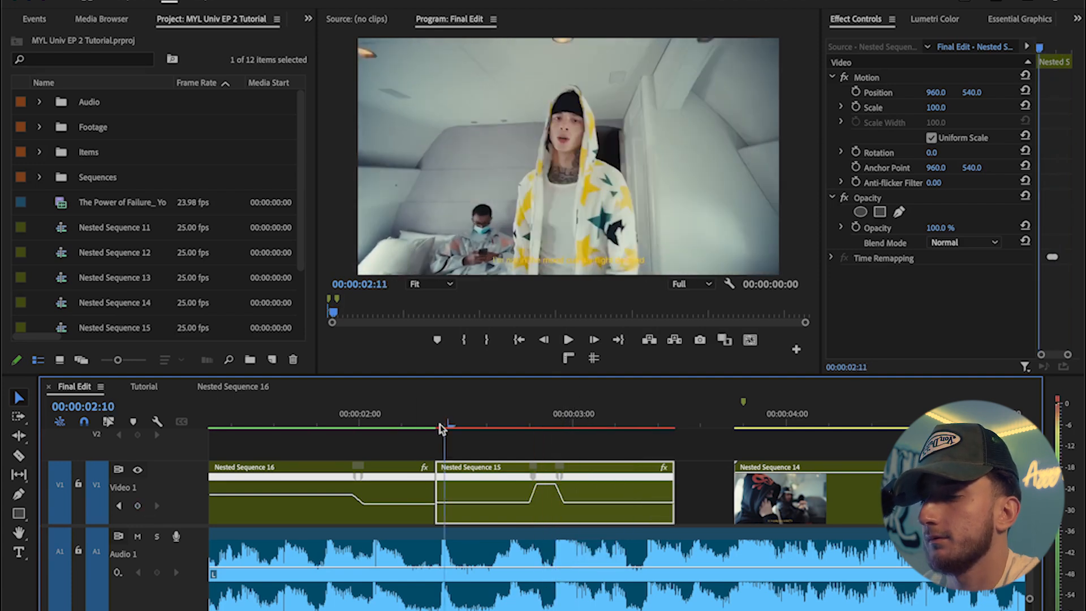
Step: Add a second speed-up bump later in Nested Sequence 15 with two new speed keyframes, then preview it
{"action": "left_click_drag", "start_coordinate": [441, 424], "coordinate": [412, 423]}
{"action": "key", "text": "space"}
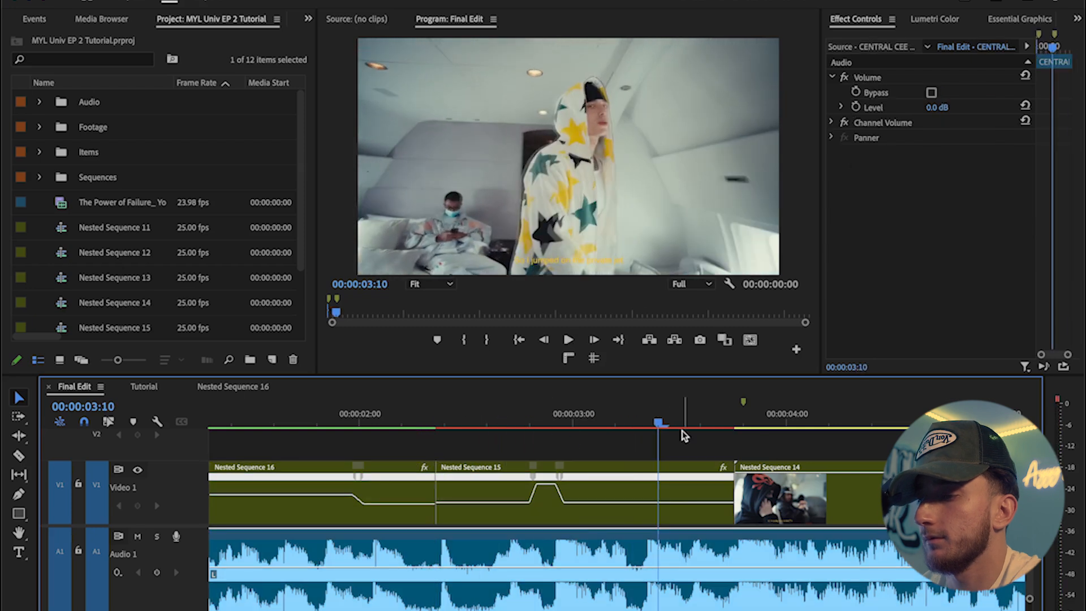
{"action": "key", "text": "Left"}
{"action": "key", "text": "Left"}
{"action": "key", "text": "Left"}
{"action": "key", "text": "Left"}
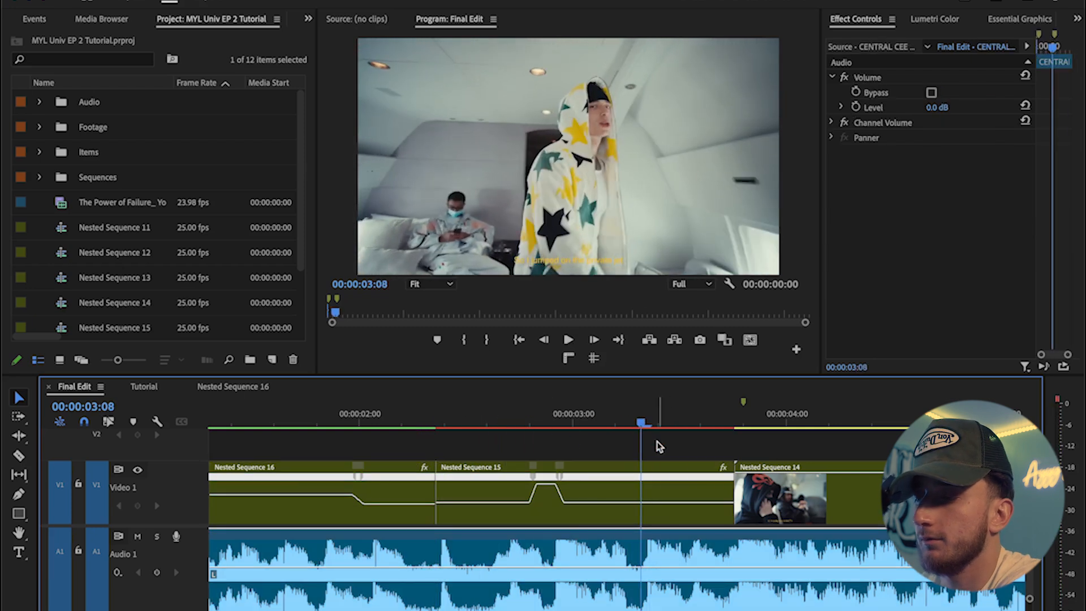
{"action": "left_click", "coordinate": [638, 508]}
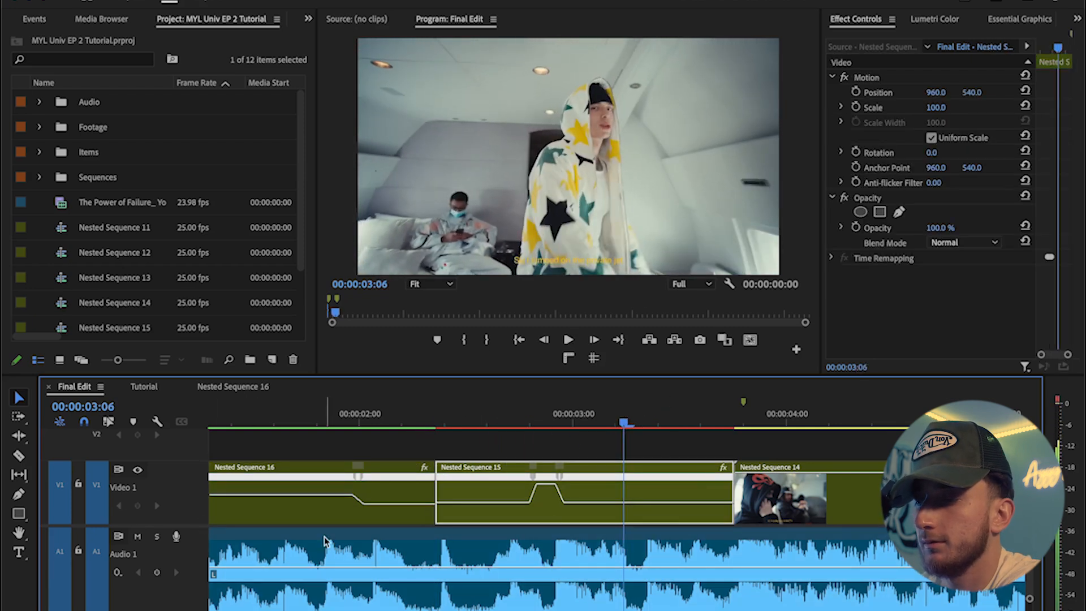
{"action": "left_click", "coordinate": [137, 506]}
{"action": "key", "text": "Right"}
{"action": "key", "text": "Right"}
{"action": "key", "text": "Right"}
{"action": "left_click_drag", "start_coordinate": [667, 502], "coordinate": [658, 482]}
{"action": "left_click", "coordinate": [138, 507]}
{"action": "left_click_drag", "start_coordinate": [659, 484], "coordinate": [663, 517]}
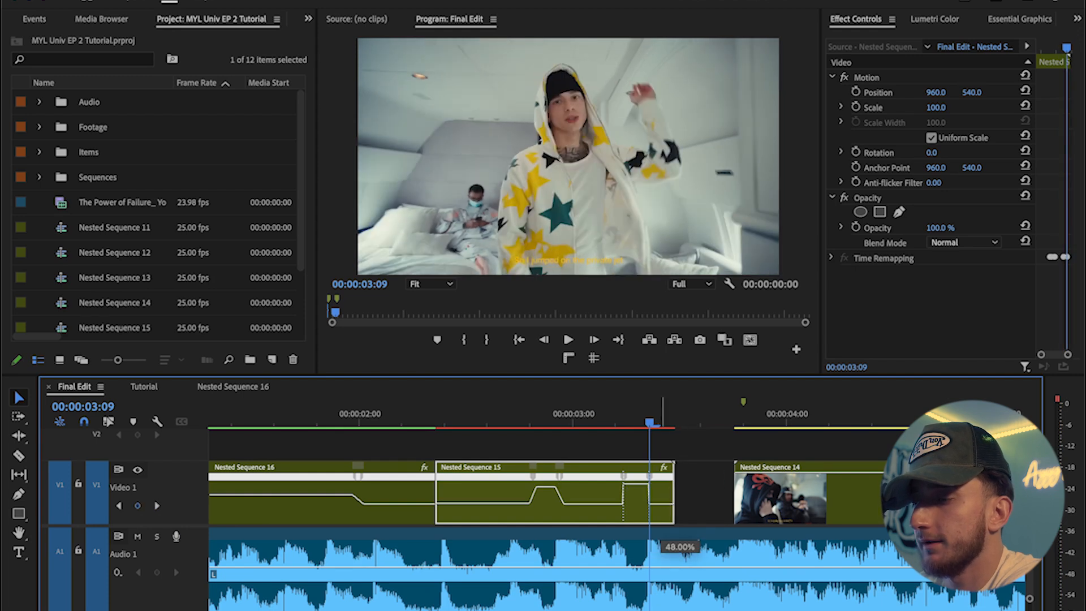
{"action": "mouse_move", "coordinate": [650, 477]}
{"action": "left_mouse_down"}
{"action": "mouse_move", "coordinate": [671, 479]}
{"action": "mouse_move", "coordinate": [636, 480]}
{"action": "left_mouse_up"}
{"action": "left_click_drag", "start_coordinate": [713, 480], "coordinate": [773, 488]}
{"action": "left_click", "coordinate": [401, 422]}
{"action": "key", "text": "space"}
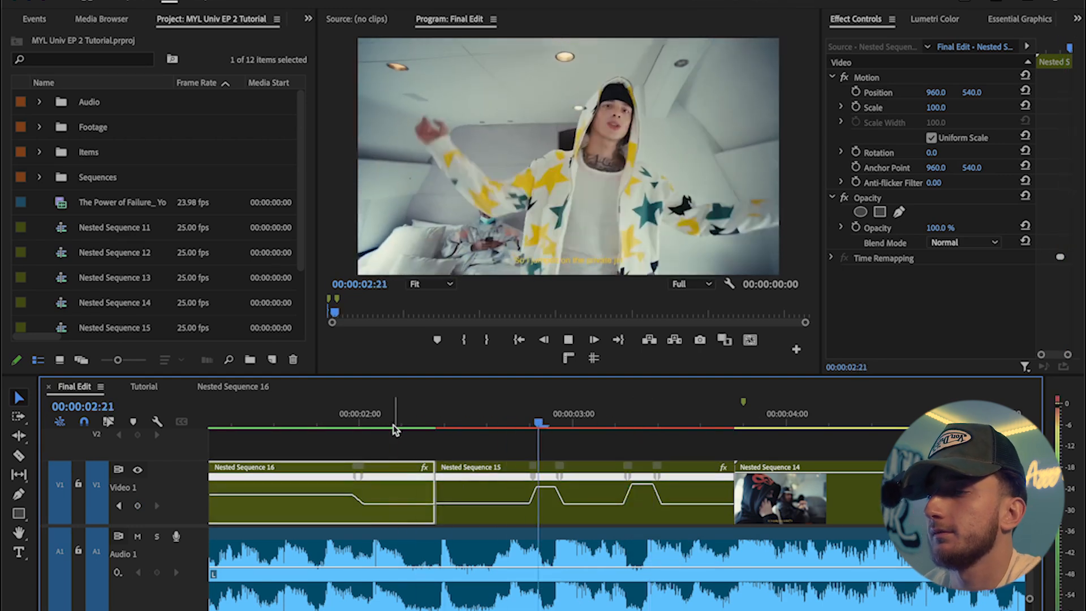
{"action": "key", "text": "space"}
Step: Ramp the end of Nested Sequence 15 up in speed into the cut to Nested Sequence 14
{"action": "left_click_drag", "start_coordinate": [505, 416], "coordinate": [784, 446]}
{"action": "scroll", "coordinate": [761, 447], "scroll_direction": "up", "scroll_amount": 4}
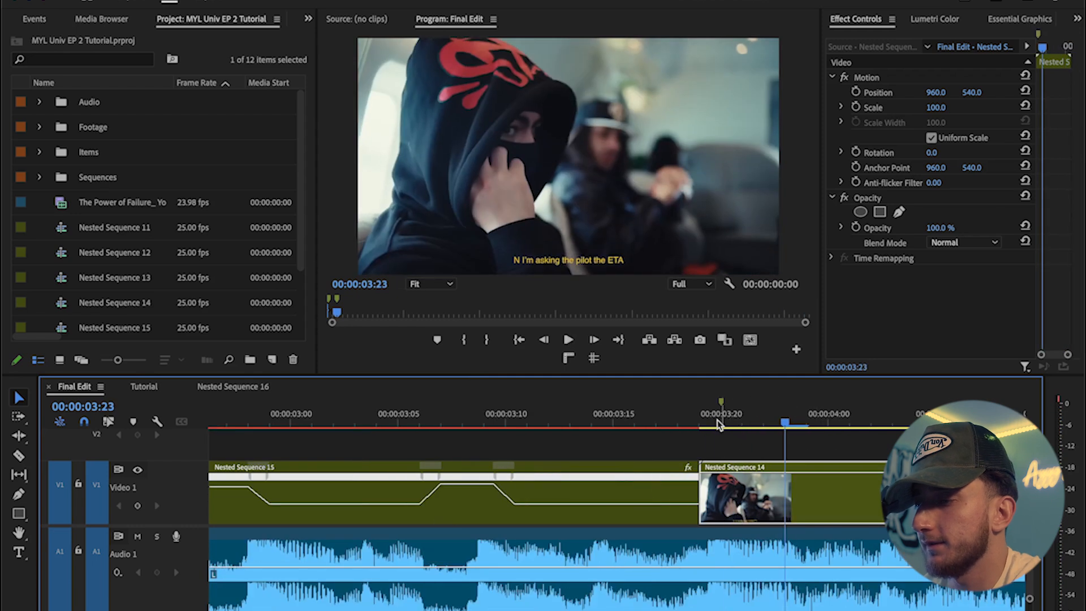
{"action": "key", "text": "Left"}
{"action": "key", "text": "Left"}
{"action": "key", "text": "Left"}
{"action": "key", "text": "Left"}
{"action": "key", "text": "Left"}
{"action": "key", "text": "Left"}
{"action": "key", "text": "Left"}
{"action": "left_click", "coordinate": [138, 506]}
{"action": "left_click_drag", "start_coordinate": [680, 504], "coordinate": [673, 478]}
{"action": "left_click", "coordinate": [681, 424]}
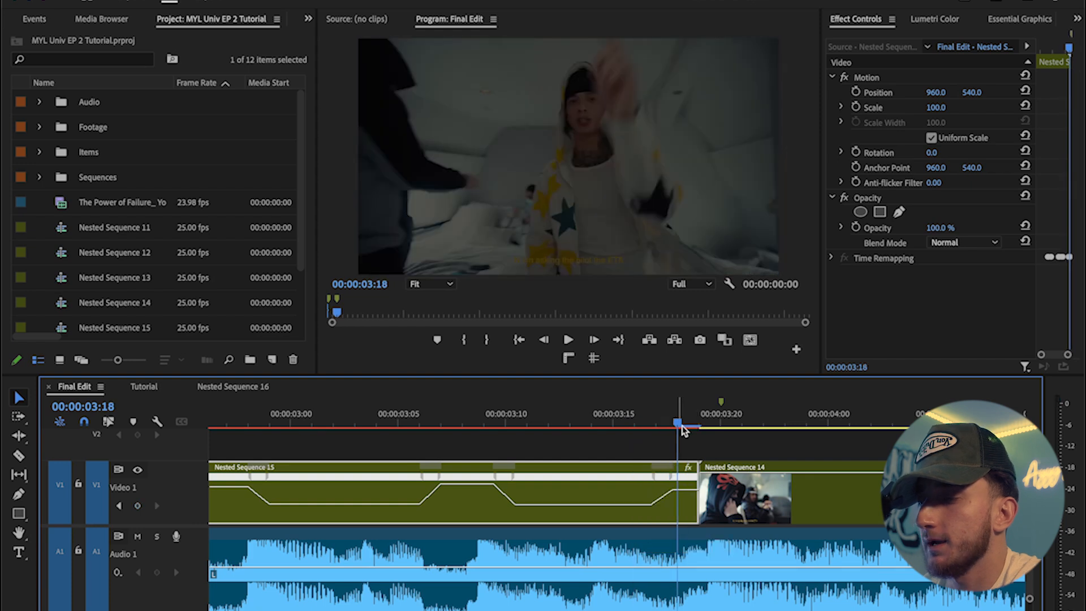
{"action": "left_click_drag", "start_coordinate": [681, 422], "coordinate": [574, 429]}
{"action": "key", "text": "space"}
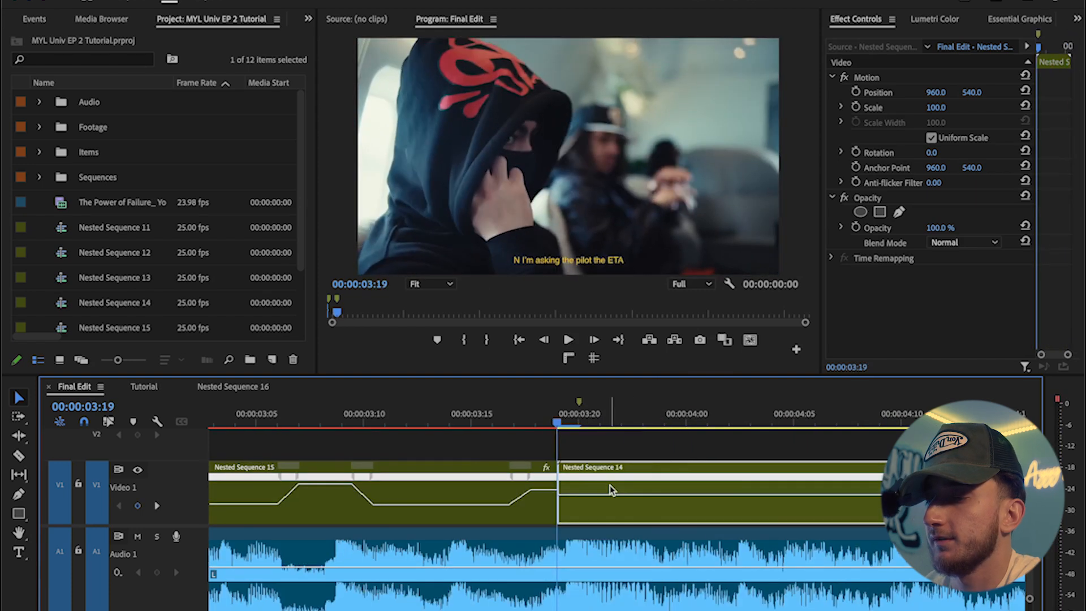
{"action": "left_click_drag", "start_coordinate": [610, 503], "coordinate": [656, 502]}
{"action": "key", "text": "space"}
{"action": "key", "text": "Right"}
{"action": "left_click", "coordinate": [137, 506]}
{"action": "key", "text": "space"}
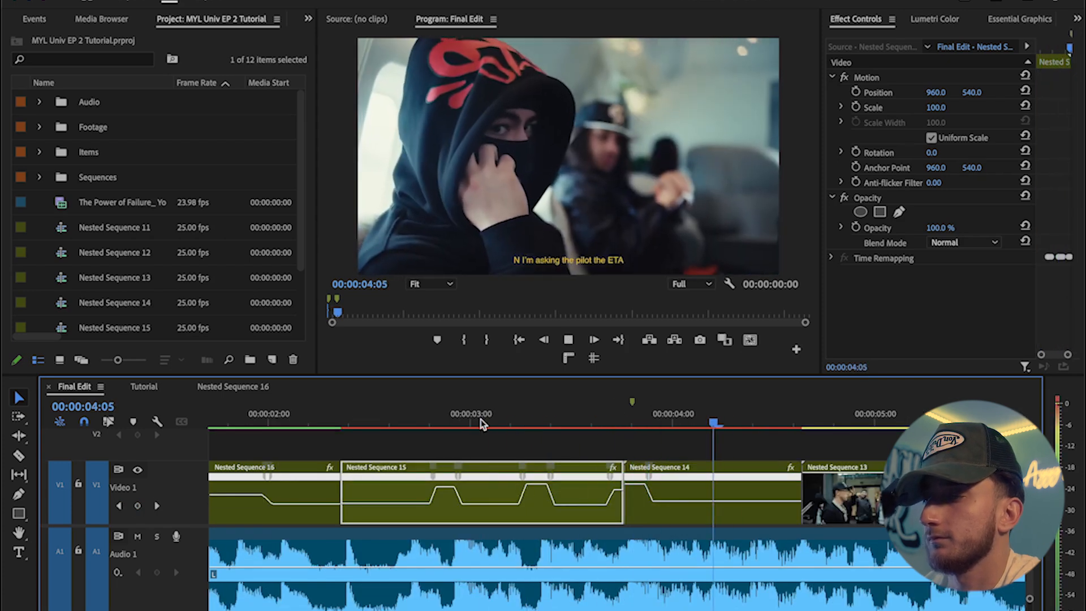
{"action": "key", "text": "space"}
{"action": "scroll", "coordinate": [483, 447], "scroll_direction": "down", "scroll_amount": 3}
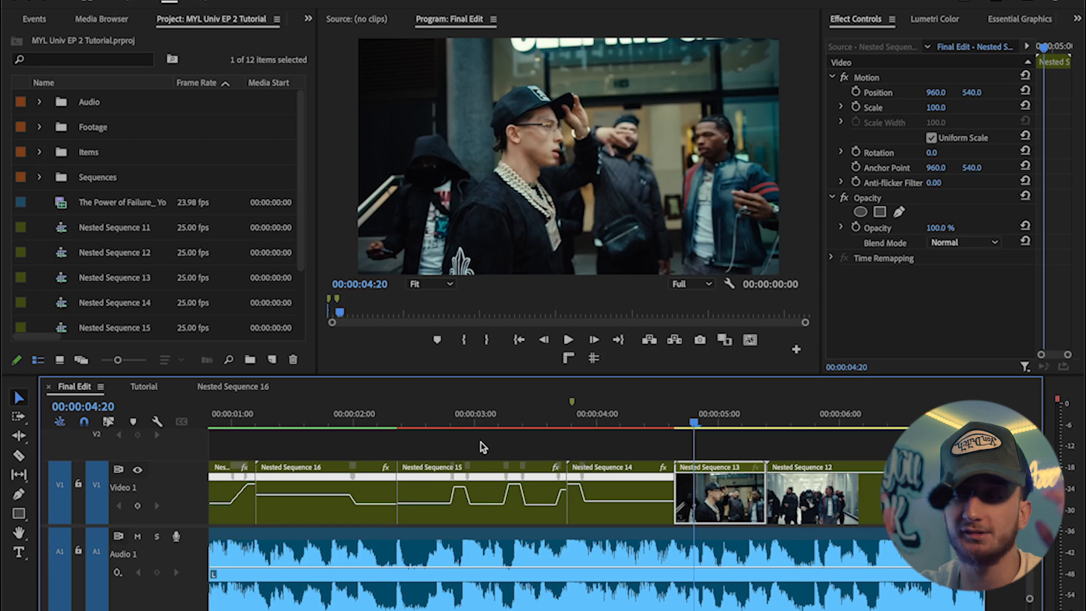
Step: Play and step frame by frame through Nested Sequence 14 to check the transition timing
{"action": "mouse_move", "coordinate": [578, 417]}
{"action": "left_mouse_down"}
{"action": "mouse_move", "coordinate": [565, 415]}
{"action": "mouse_move", "coordinate": [566, 402]}
{"action": "left_mouse_up"}
{"action": "key", "text": "space"}
{"action": "key", "text": "space"}
{"action": "key", "text": "Right"}
{"action": "key", "text": "Right"}
{"action": "key", "text": "Right"}
{"action": "key", "text": "Right"}
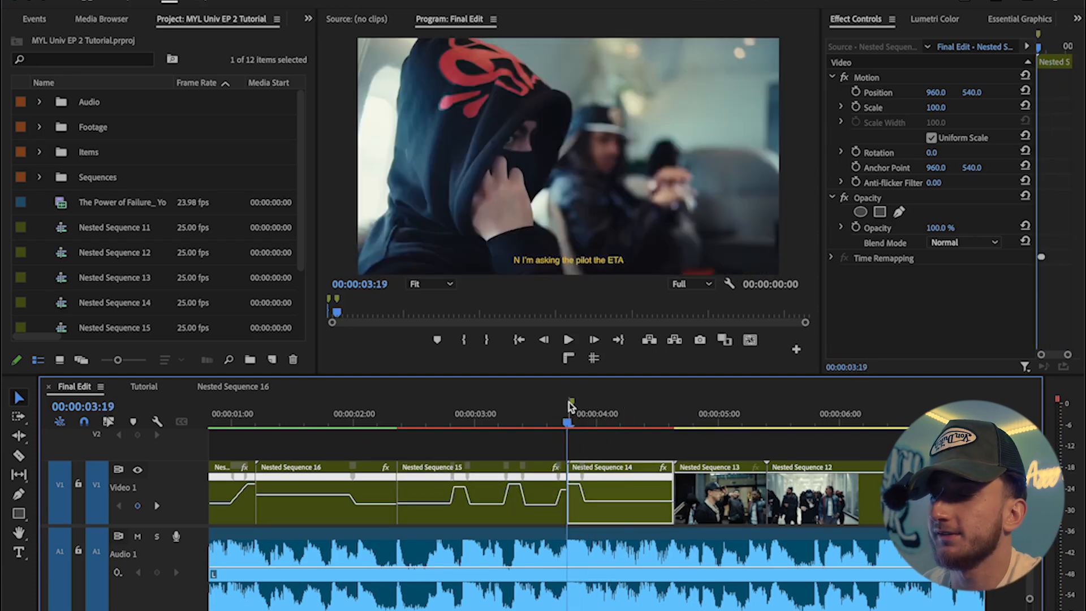
{"action": "key", "text": "Right"}
{"action": "key", "text": "Right"}
{"action": "key", "text": "Right"}
{"action": "key", "text": "Right"}
{"action": "key", "text": "Right"}
{"action": "key", "text": "Right"}
{"action": "key", "text": "Right"}
{"action": "key", "text": "Right"}
{"action": "key", "text": "Right"}
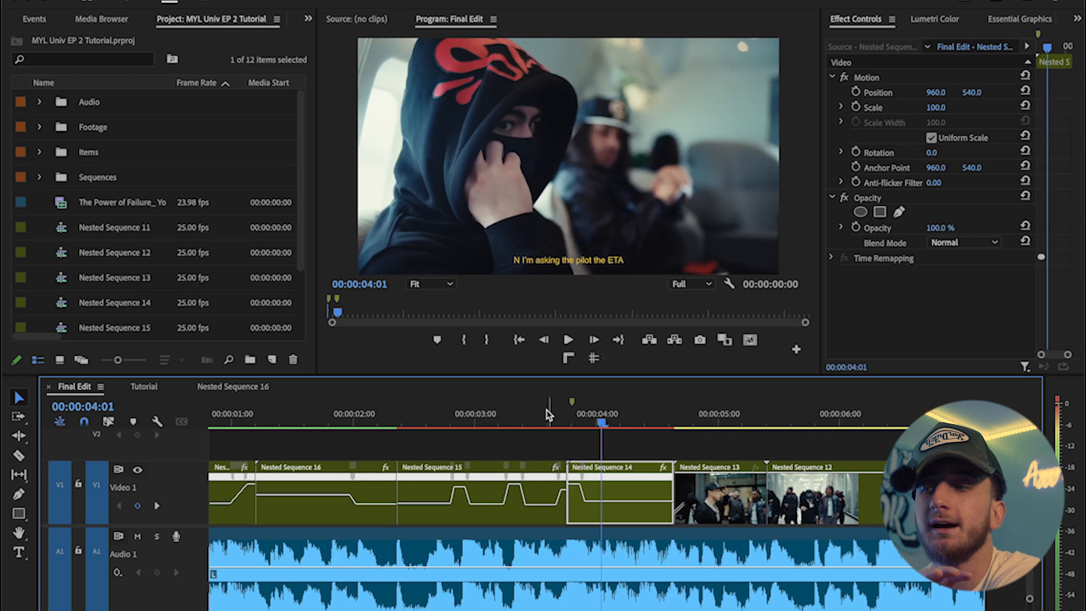
{"action": "key", "text": "Right"}
{"action": "key", "text": "Right"}
{"action": "key", "text": "Right"}
{"action": "key", "text": "Right"}
{"action": "key", "text": "Right"}
{"action": "key", "text": "Right"}
{"action": "key", "text": "Right"}
{"action": "key", "text": "Right"}
{"action": "key", "text": "Right"}
{"action": "key", "text": "Right"}
{"action": "key", "text": "Right"}
{"action": "key", "text": "Right"}
{"action": "key", "text": "Right"}
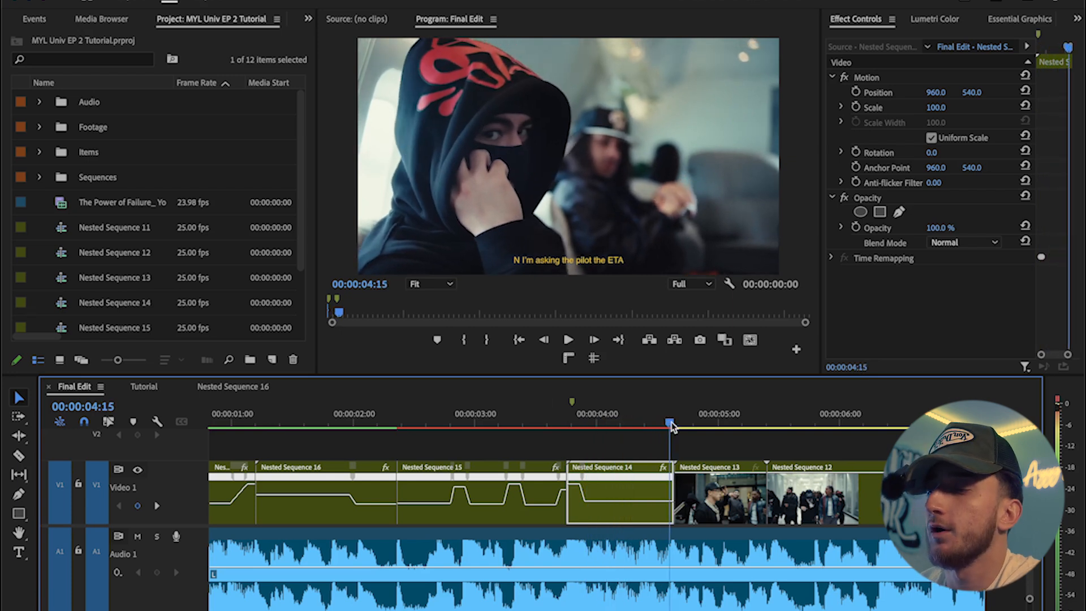
{"action": "key", "text": "Left"}
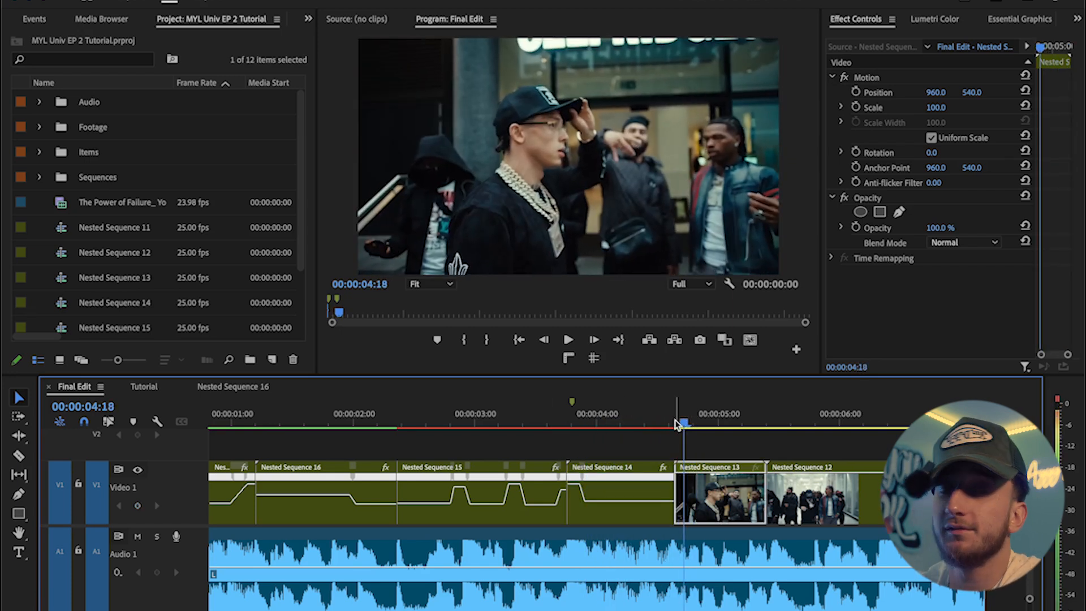
{"action": "key", "text": "Right"}
{"action": "key", "text": "Right"}
{"action": "key", "text": "Right"}
{"action": "key", "text": "Right"}
{"action": "key", "text": "Right"}
{"action": "key", "text": "Right"}
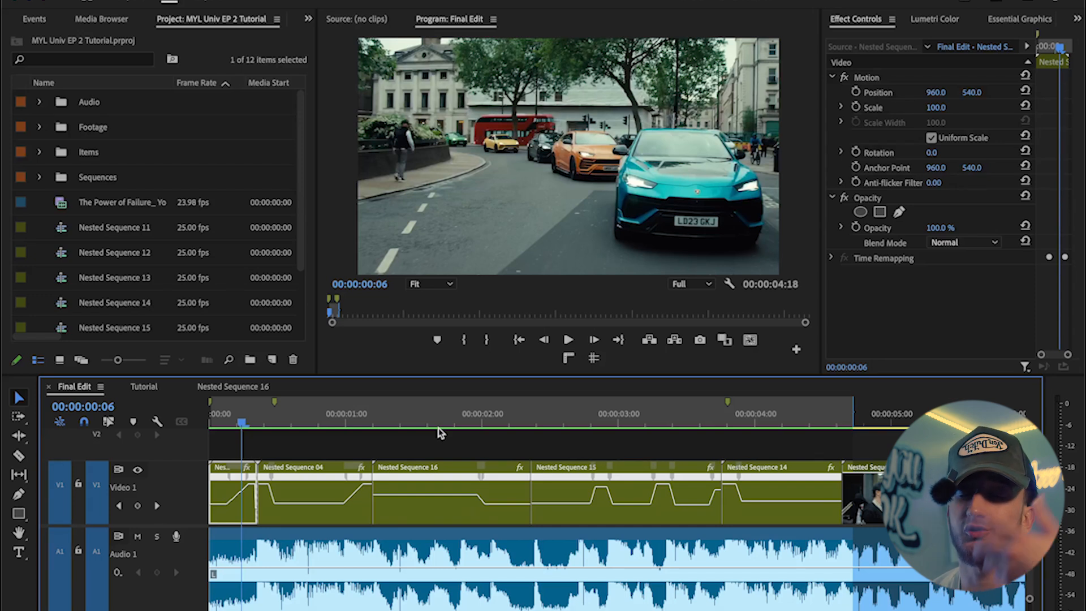
Step: Nest the final clip at the end of the timeline into its own nested sequence
{"action": "key", "text": "backslash"}
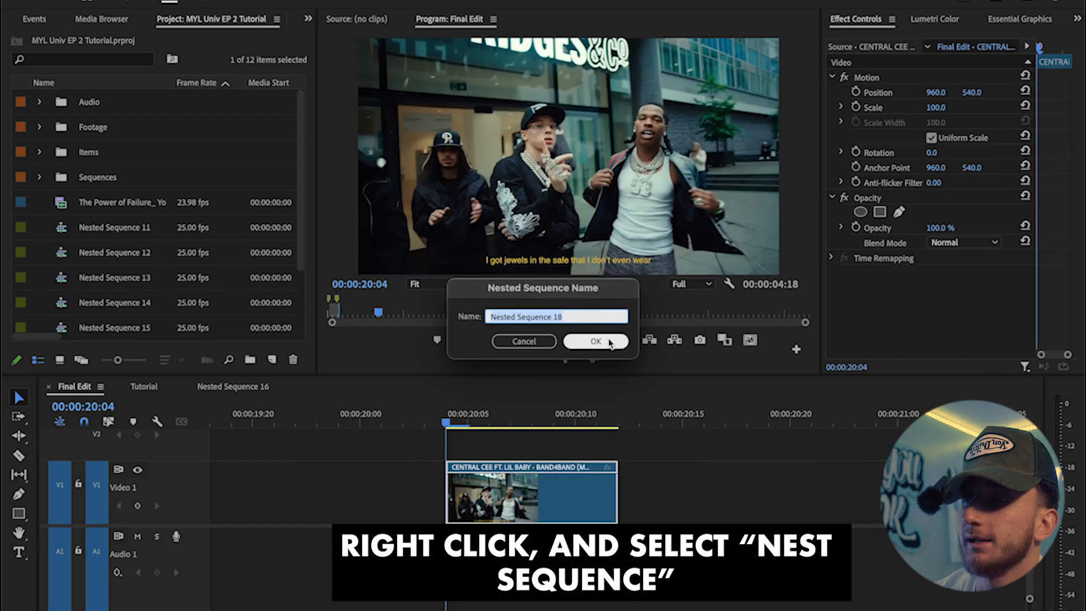
{"action": "left_click", "coordinate": [596, 341]}
{"action": "left_click", "coordinate": [530, 416]}
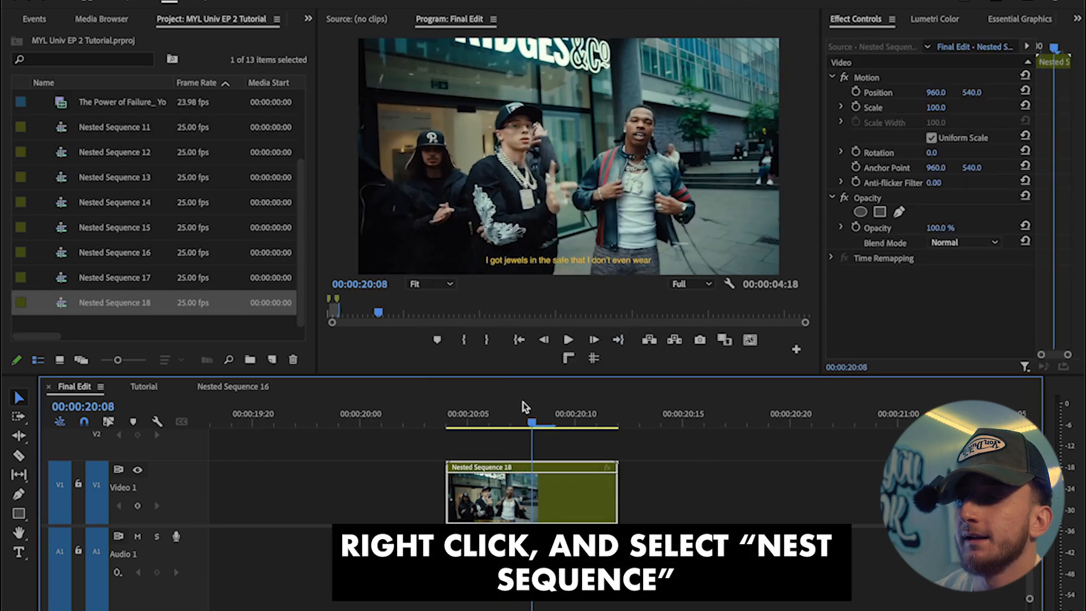
{"action": "left_click", "coordinate": [443, 414]}
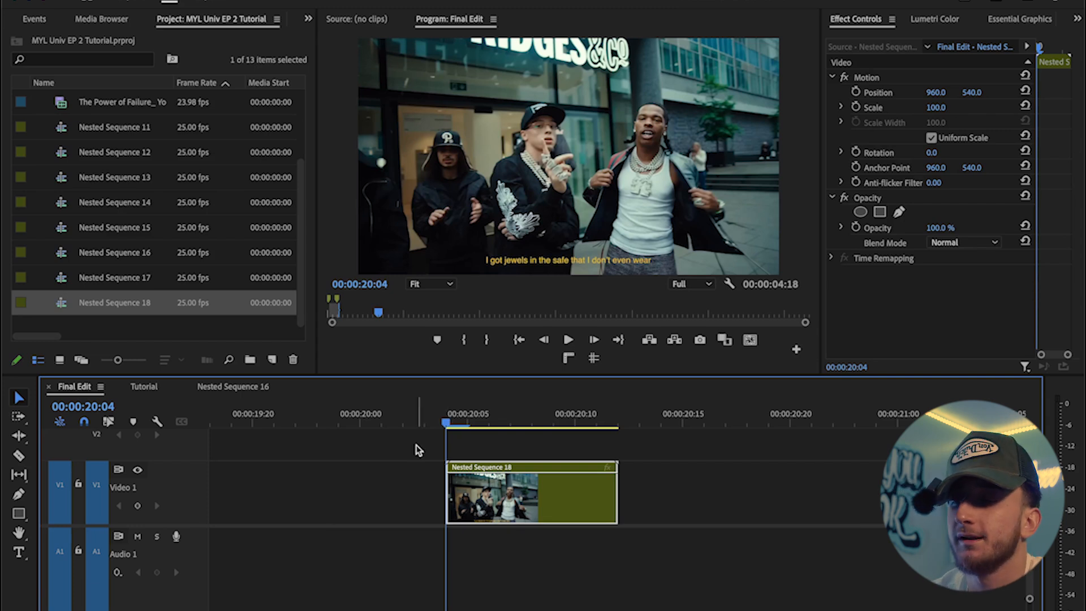
Step: Ramp the opening of Nested Sequence 12 from a faster speed down to a slower speed
{"action": "scroll", "coordinate": [361, 473], "scroll_direction": "left", "scroll_amount": 10}
{"action": "key", "text": "minus"}
{"action": "scroll", "coordinate": [315, 485], "scroll_direction": "left", "scroll_amount": 20}
{"action": "key", "text": "minus"}
{"action": "key", "text": "minus"}
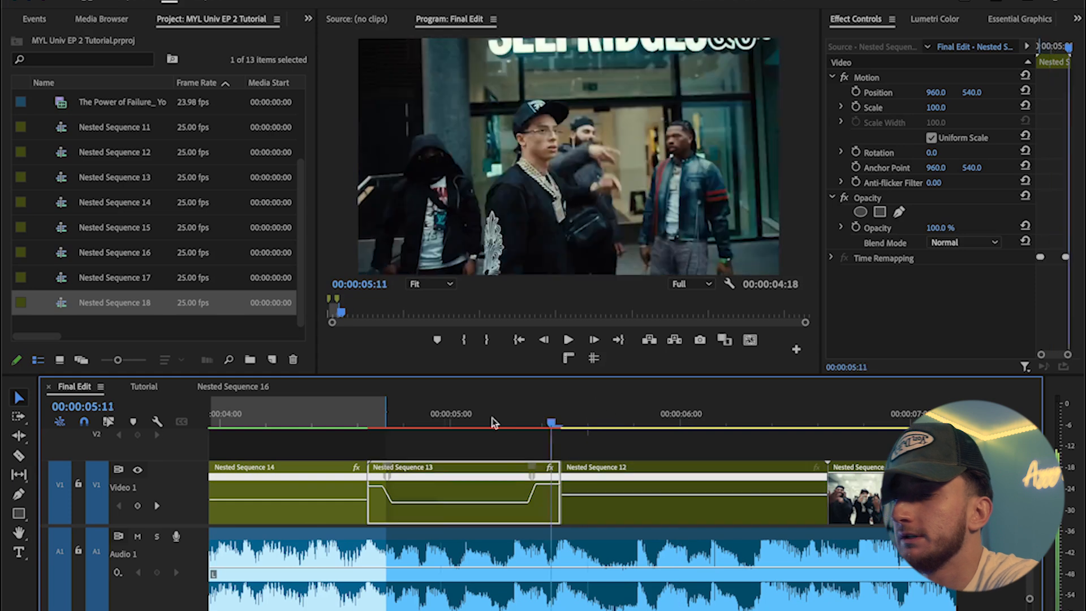
{"action": "key", "text": "o"}
{"action": "left_click", "coordinate": [276, 33]}
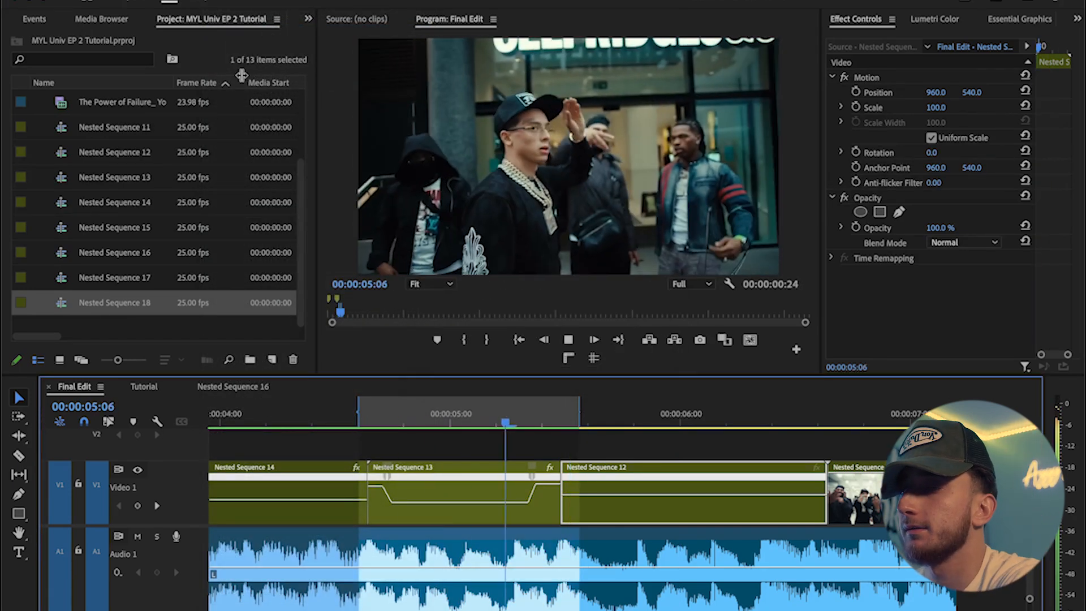
{"action": "key", "text": "="}
{"action": "left_click", "coordinate": [442, 403]}
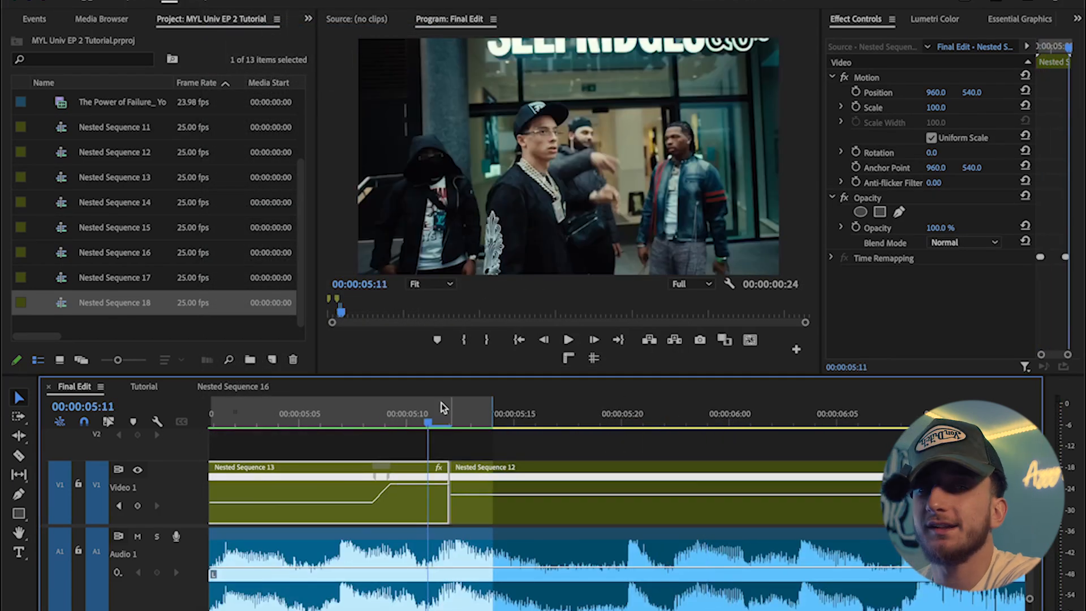
{"action": "key", "text": "space"}
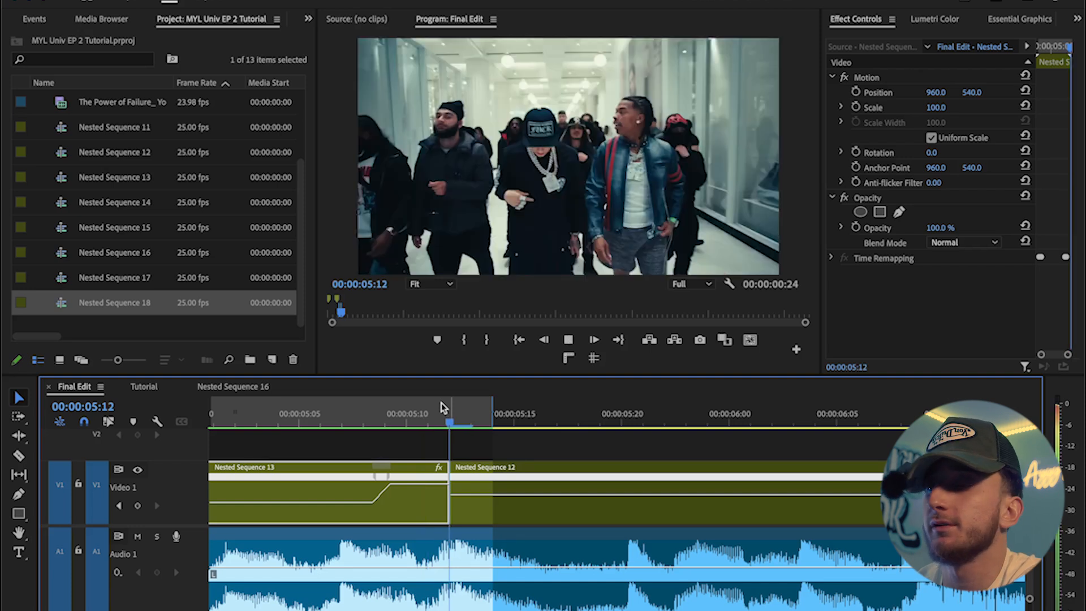
{"action": "left_click", "coordinate": [451, 418]}
{"action": "left_click_drag", "start_coordinate": [484, 495], "coordinate": [485, 483]}
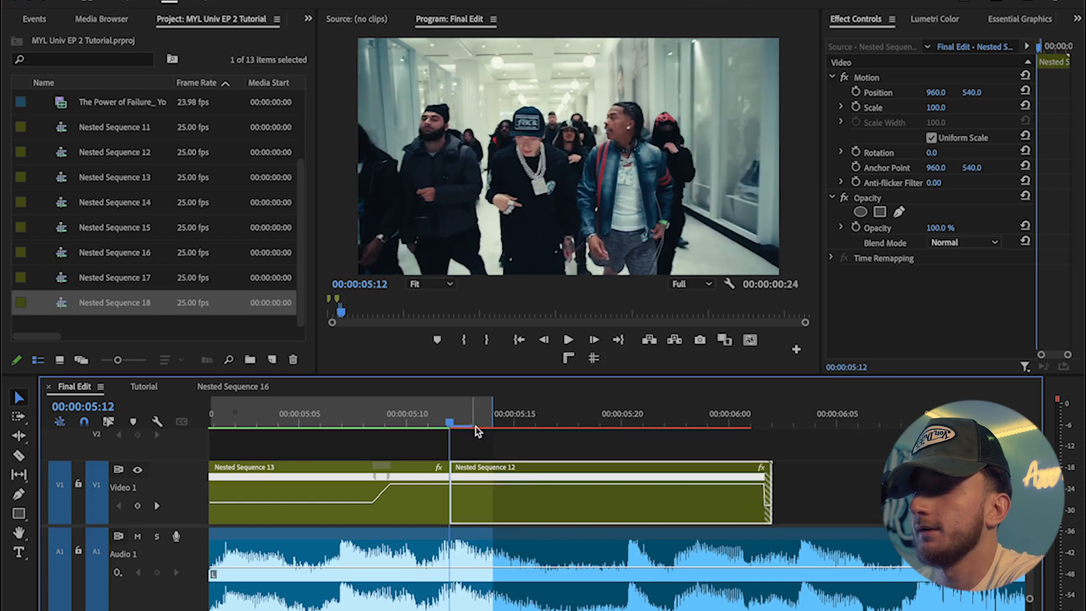
{"action": "key", "text": "space"}
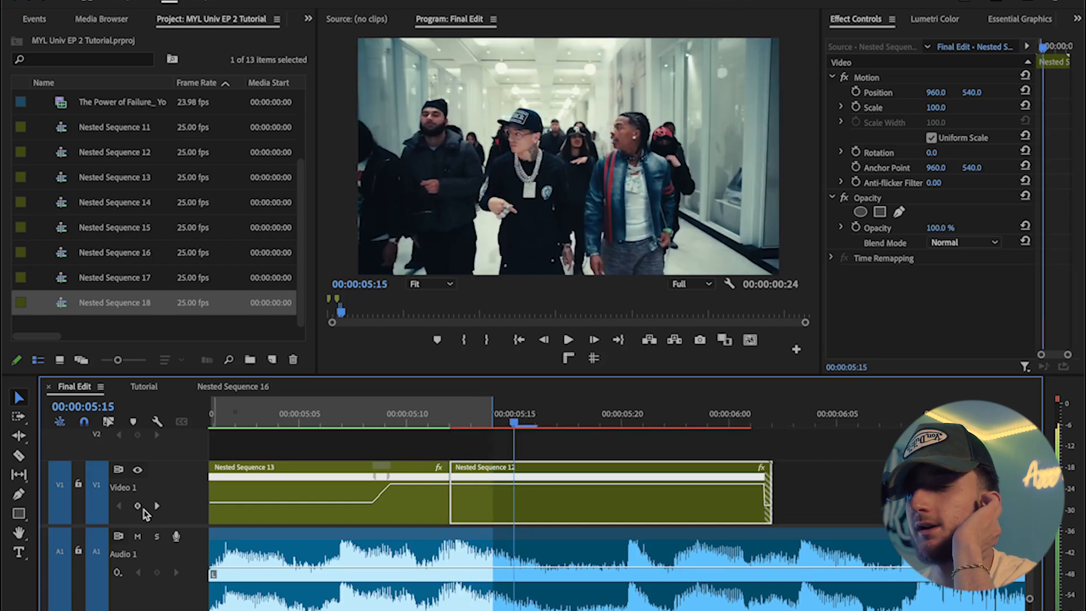
{"action": "left_click_drag", "start_coordinate": [557, 484], "coordinate": [557, 499]}
{"action": "key", "text": "space"}
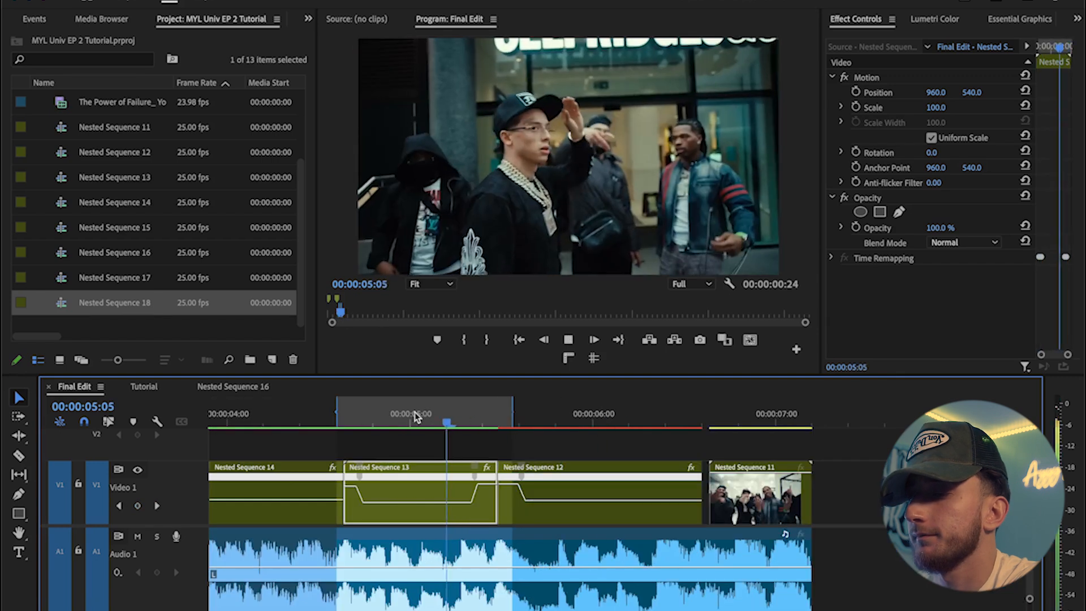
{"action": "key", "text": "space"}
Step: Speed up the end of Nested Sequence 12 into Nested Sequence 11 and preview the ramp
{"action": "left_click_drag", "start_coordinate": [685, 422], "coordinate": [651, 419]}
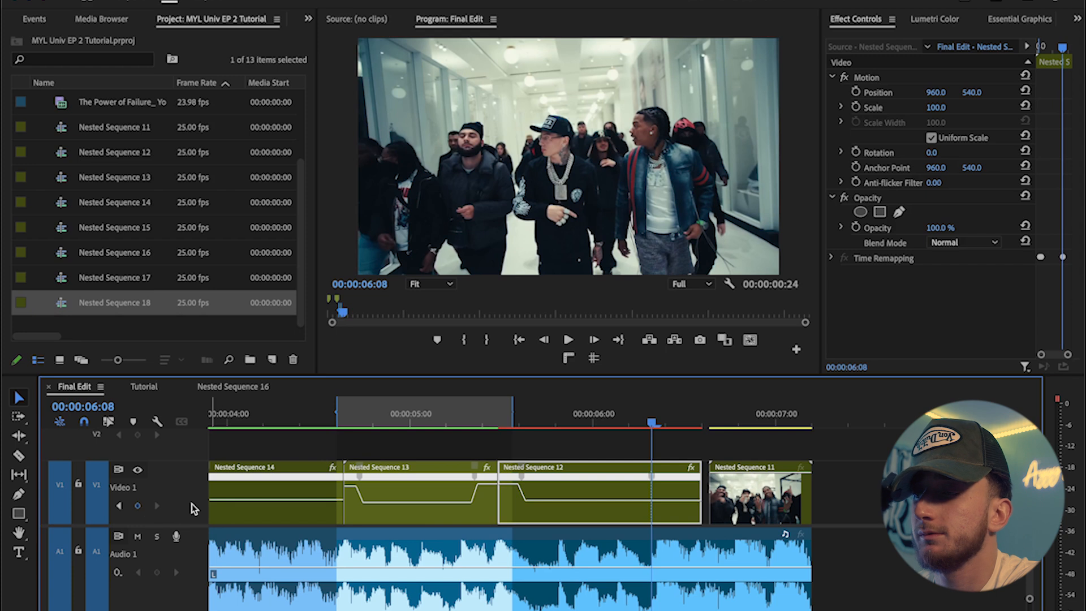
{"action": "left_click_drag", "start_coordinate": [679, 499], "coordinate": [679, 494]}
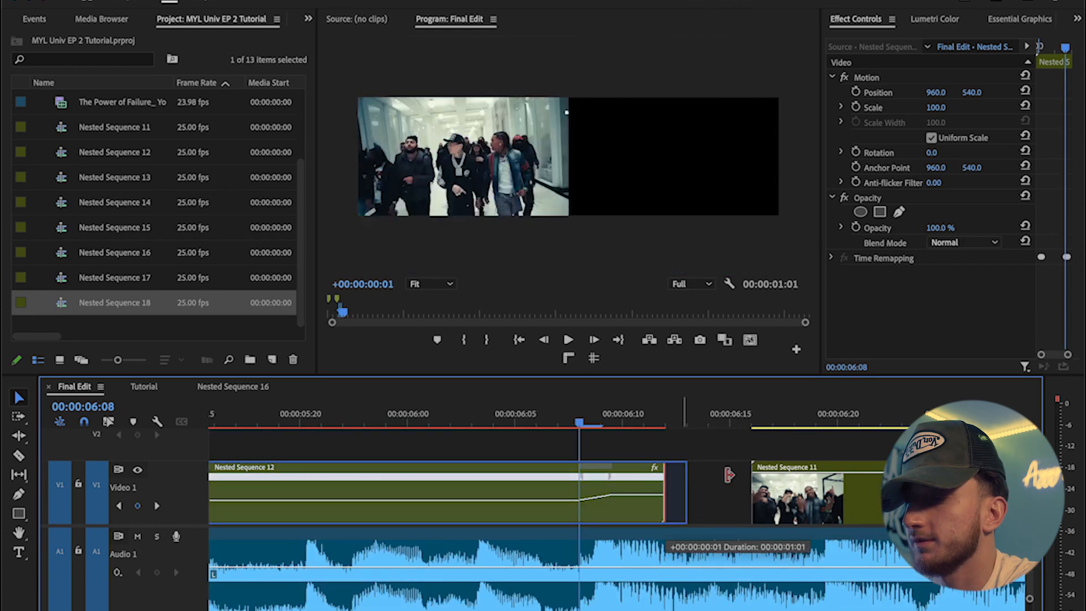
{"action": "left_click", "coordinate": [544, 421]}
{"action": "key", "text": "space"}
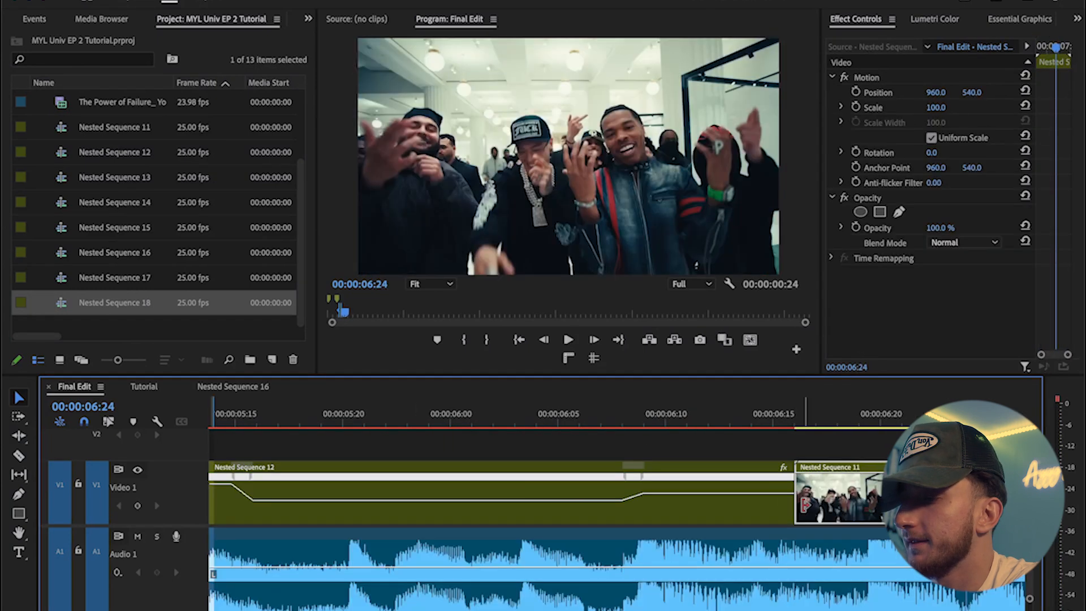
{"action": "left_click_drag", "start_coordinate": [806, 505], "coordinate": [861, 498]}
{"action": "left_click_drag", "start_coordinate": [821, 422], "coordinate": [525, 419]}
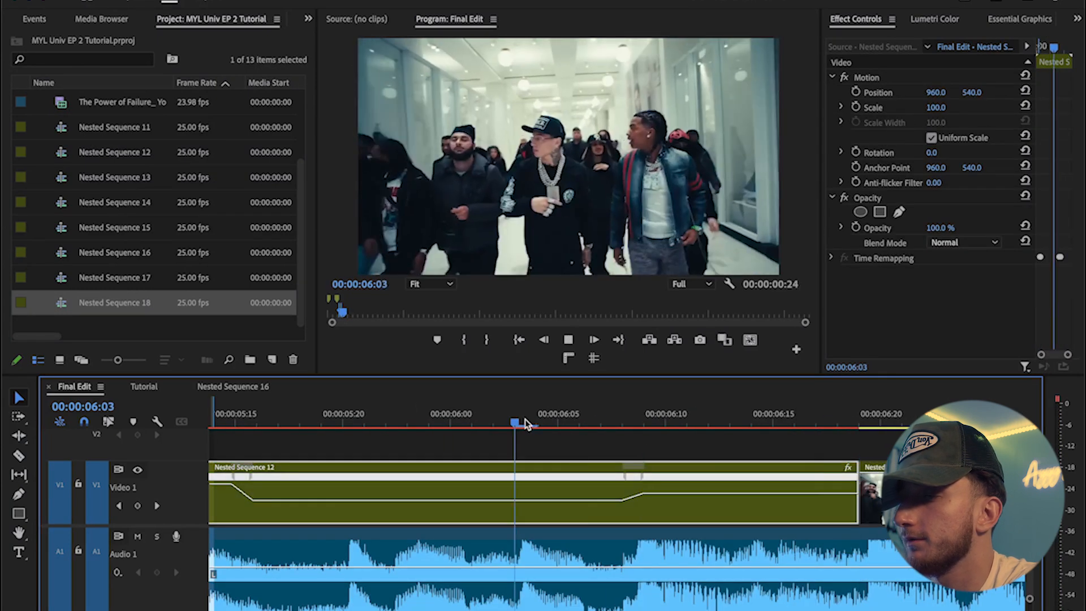
{"action": "key", "text": "space"}
Step: Split Nested Sequence 12 near its end with the Razor tool and return to the Selection tool
{"action": "scroll", "coordinate": [760, 487], "scroll_direction": "right", "scroll_amount": 3}
{"action": "mouse_move", "coordinate": [778, 508]}
{"action": "left_mouse_down"}
{"action": "mouse_move", "coordinate": [864, 512]}
{"action": "mouse_move", "coordinate": [759, 512]}
{"action": "left_mouse_up"}
{"action": "key", "text": "Right"}
{"action": "scroll", "coordinate": [780, 508], "scroll_direction": "right", "scroll_amount": 1}
{"action": "key", "text": "c"}
{"action": "left_click", "coordinate": [741, 511]}
{"action": "key", "text": "v"}
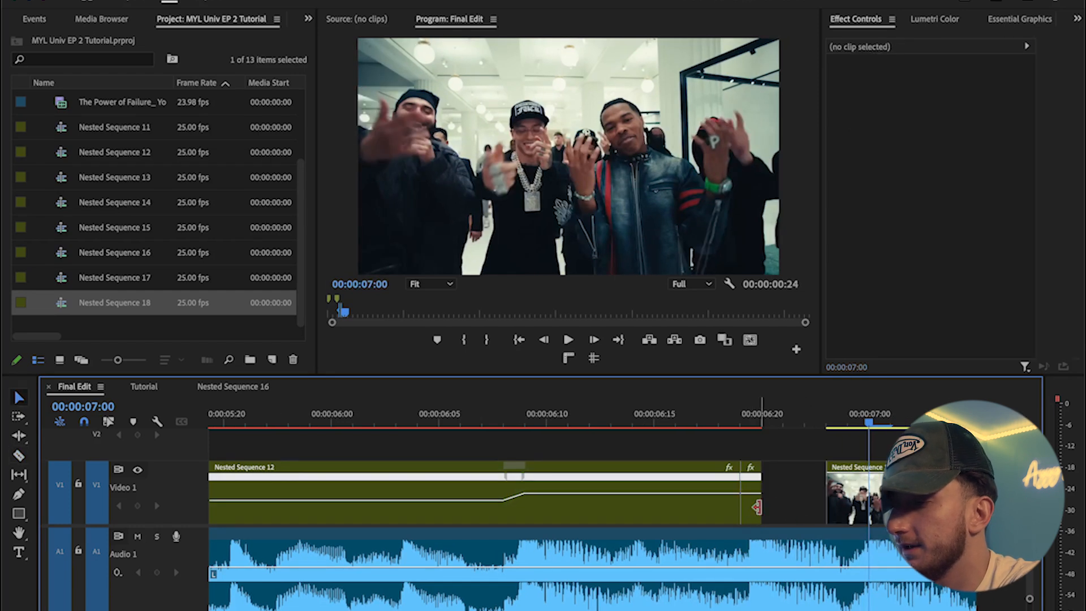
Step: Duplicate the final section of Nested Sequence 12 so a copy sits directly after it
{"action": "left_click", "coordinate": [756, 511]}
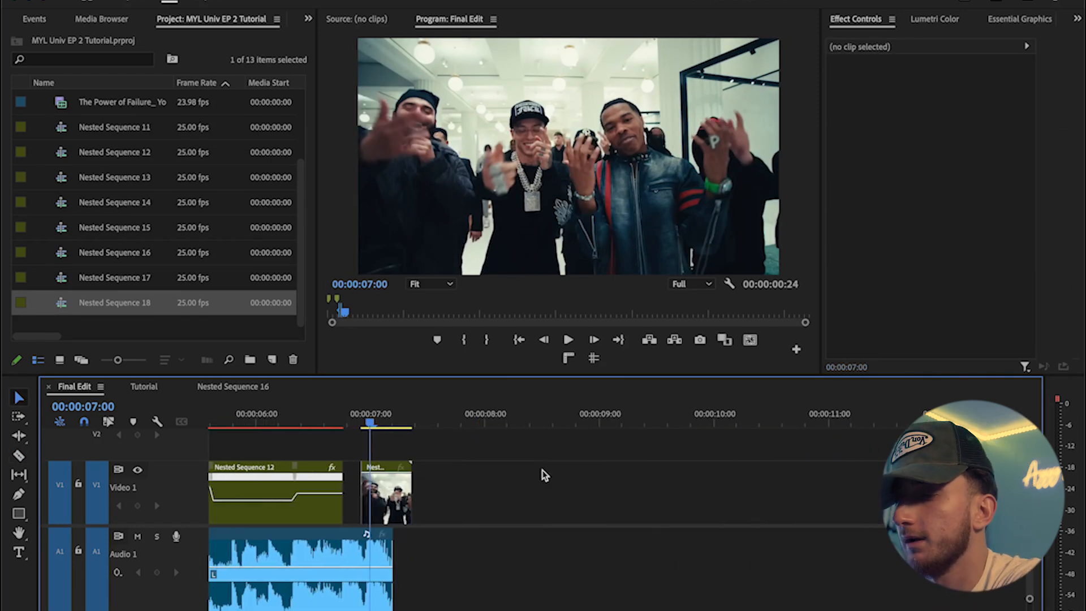
{"action": "left_click_drag", "start_coordinate": [407, 486], "coordinate": [686, 484]}
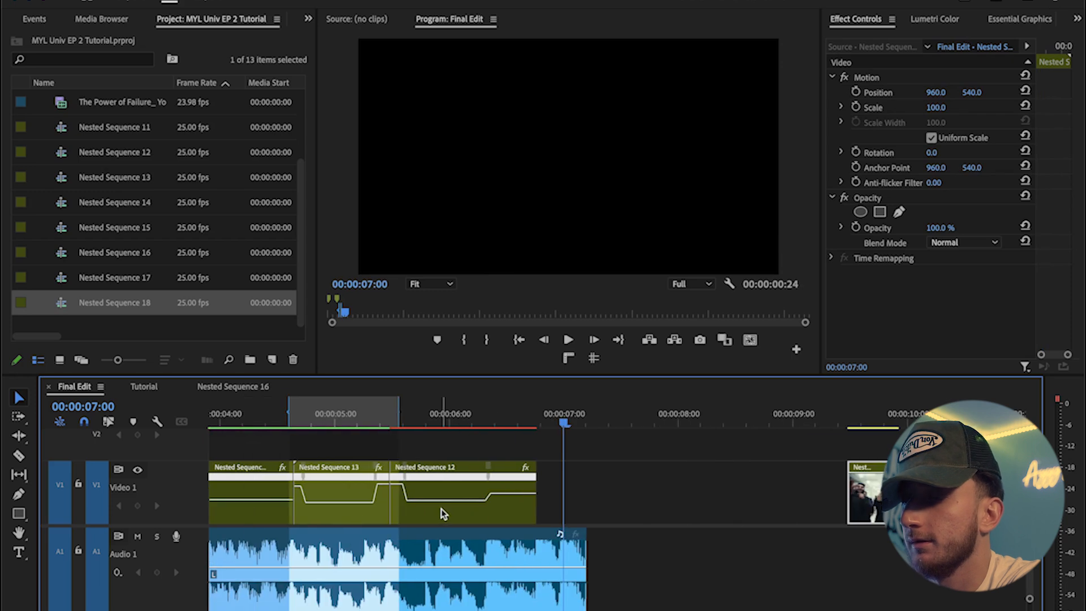
{"action": "left_click_drag", "start_coordinate": [441, 508], "coordinate": [587, 505]}
{"action": "scroll", "coordinate": [573, 509], "scroll_direction": "up", "scroll_amount": 5}
{"action": "left_click", "coordinate": [398, 421]}
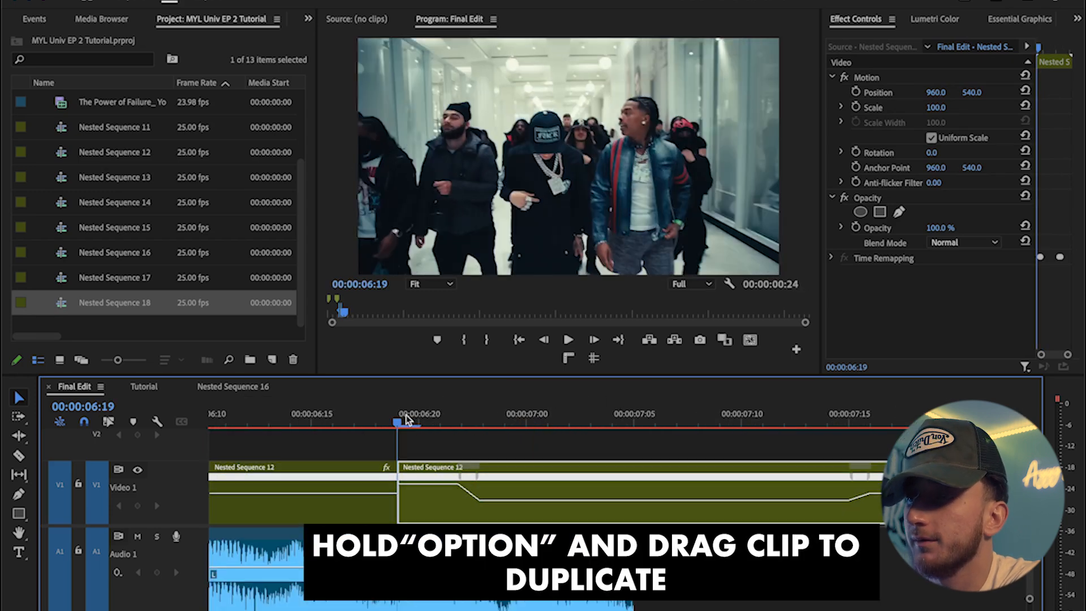
Step: Reverse the duplicated clip's speed and preview the result
{"action": "right_click", "coordinate": [546, 487]}
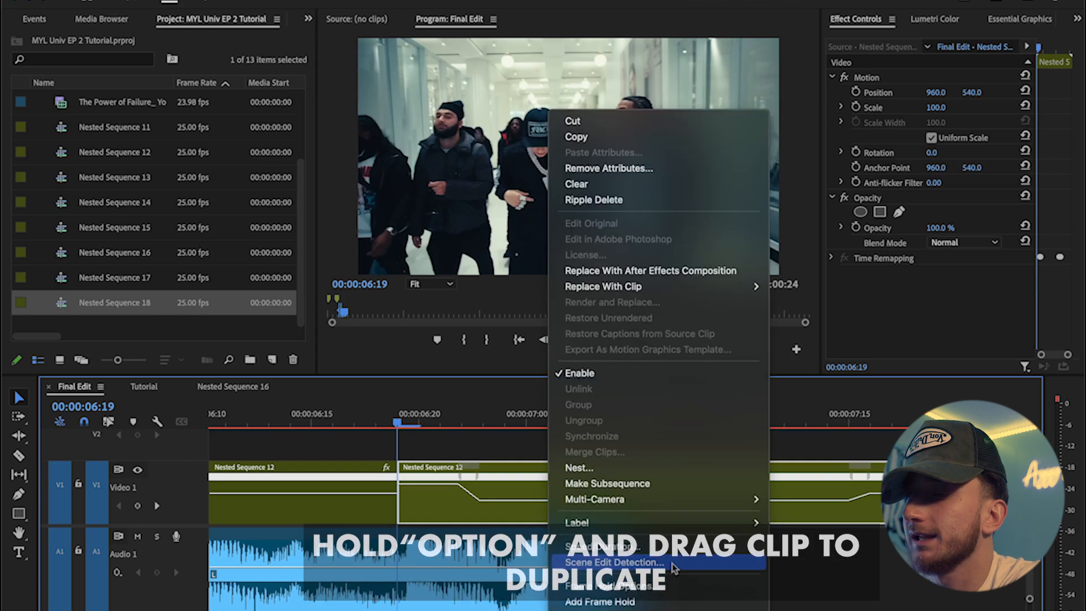
{"action": "left_click", "coordinate": [619, 419]}
{"action": "left_click", "coordinate": [456, 308]}
{"action": "left_click", "coordinate": [606, 398]}
{"action": "left_click", "coordinate": [308, 410]}
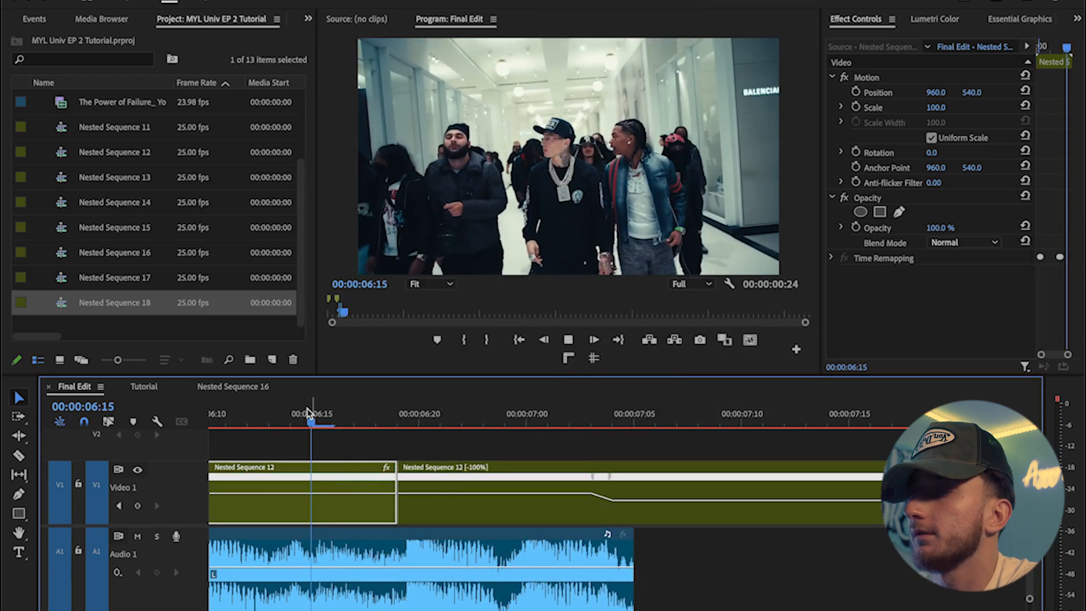
{"action": "key", "text": "space"}
Step: Cut the reversed clip at 00:00:07:00 and delete the part after the cut
{"action": "key", "text": "space"}
{"action": "scroll", "coordinate": [401, 440], "scroll_direction": "down", "scroll_amount": 5}
{"action": "left_click", "coordinate": [267, 410]}
{"action": "key", "text": "space"}
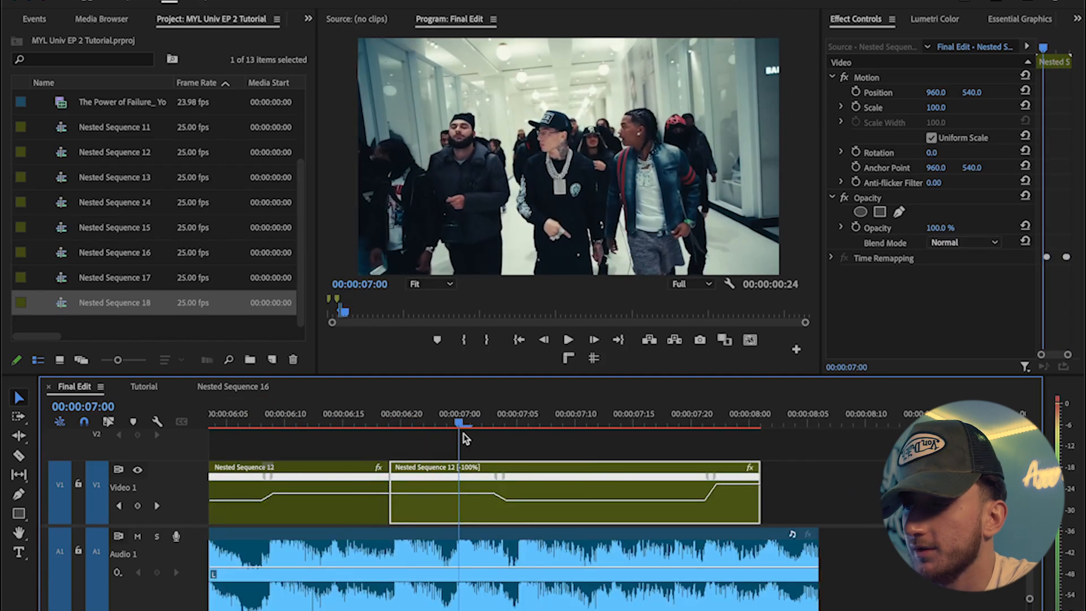
{"action": "key", "text": "ctrl+k"}
{"action": "left_click", "coordinate": [497, 511]}
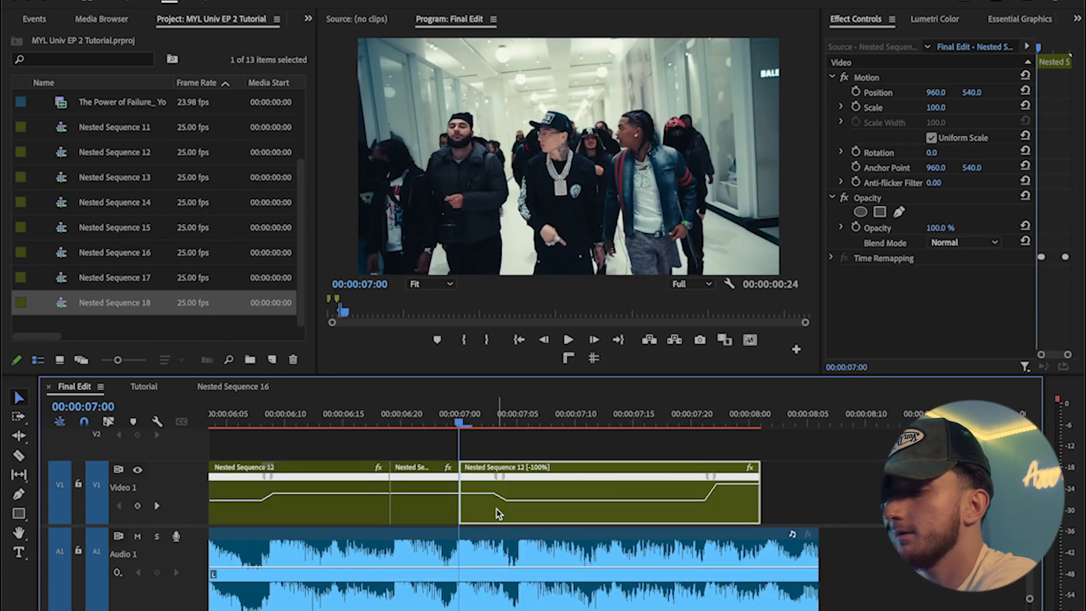
{"action": "key", "text": "Delete"}
Step: Duplicate the short reversed piece after itself and set the copy back to forward playback with Optical flow interpolation
{"action": "left_click", "coordinate": [442, 516]}
{"action": "left_click_drag", "start_coordinate": [426, 519], "coordinate": [498, 509]}
{"action": "right_click", "coordinate": [505, 488]}
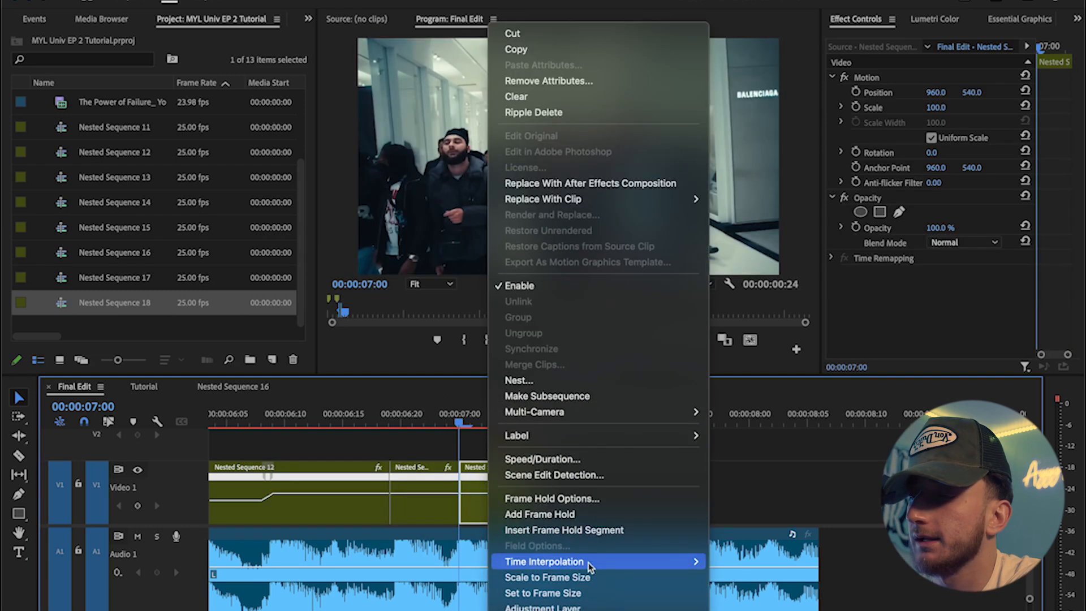
{"action": "left_click", "coordinate": [512, 453]}
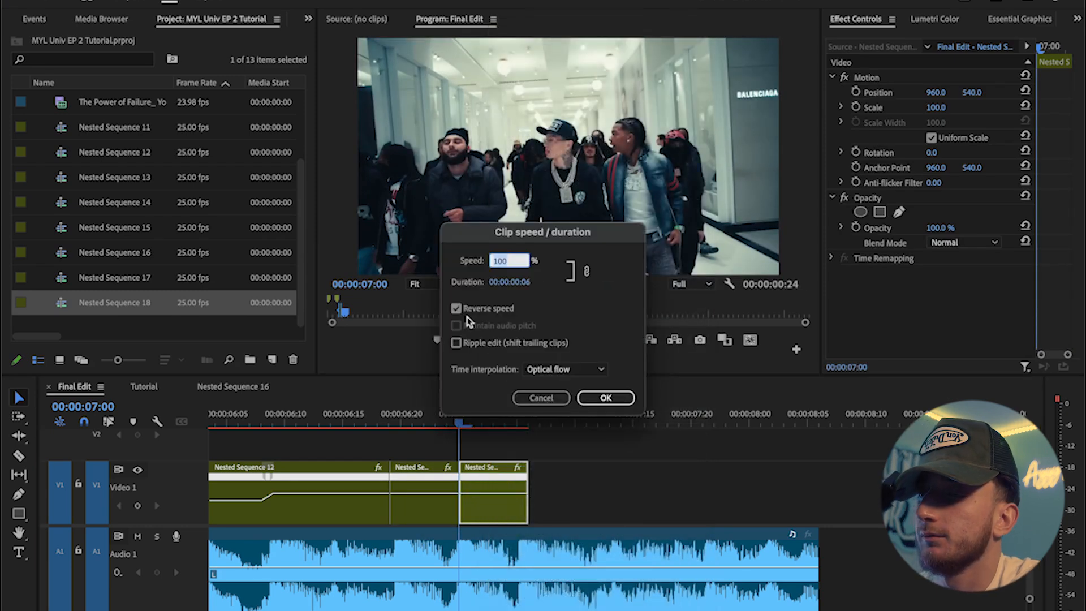
{"action": "left_click", "coordinate": [605, 397]}
Step: Preview the forward, reversed and forward sections around the end of Nested Sequence 12
{"action": "scroll", "coordinate": [425, 442], "scroll_direction": "down", "scroll_amount": 3}
{"action": "left_click_drag", "start_coordinate": [436, 417], "coordinate": [323, 420]}
{"action": "key", "text": "space"}
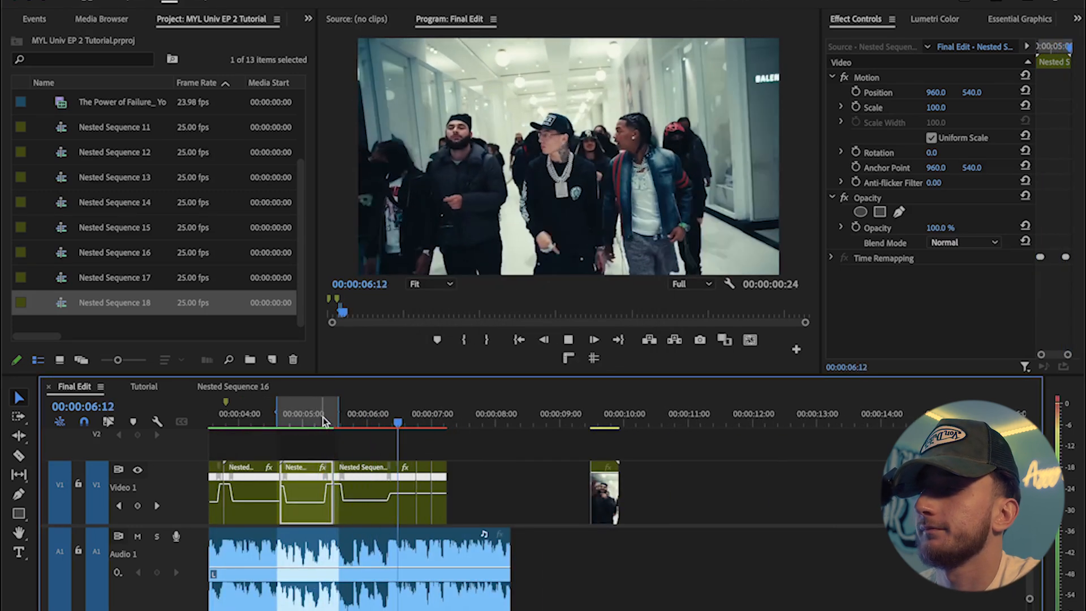
{"action": "key", "text": "space"}
{"action": "scroll", "coordinate": [440, 426], "scroll_direction": "up", "scroll_amount": 3}
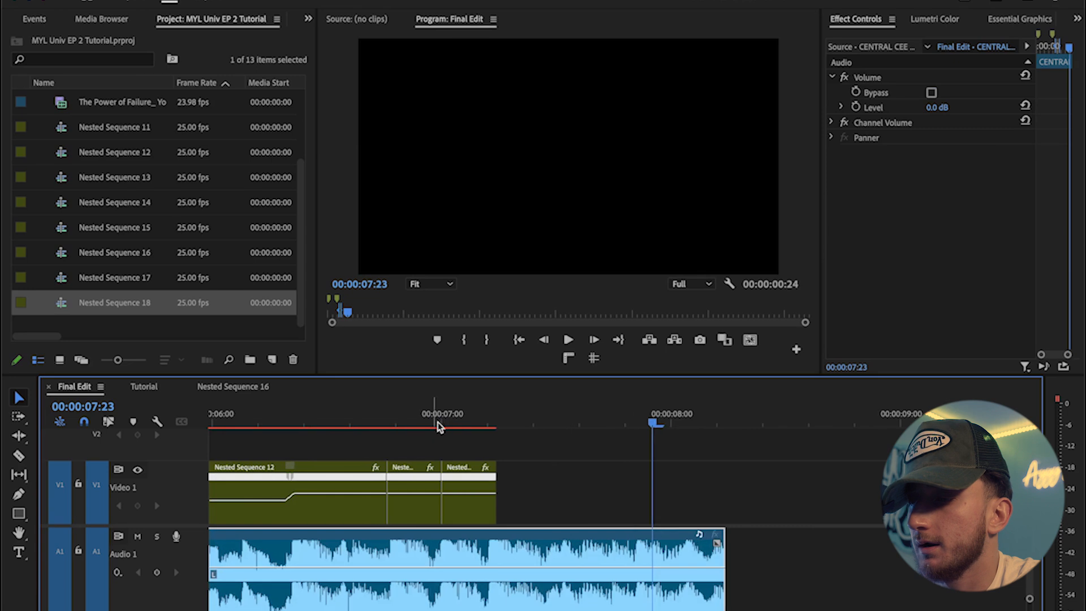
{"action": "left_click", "coordinate": [340, 419]}
{"action": "key", "text": "space"}
{"action": "key", "text": "space"}
{"action": "scroll", "coordinate": [536, 491], "scroll_direction": "down", "scroll_amount": 3}
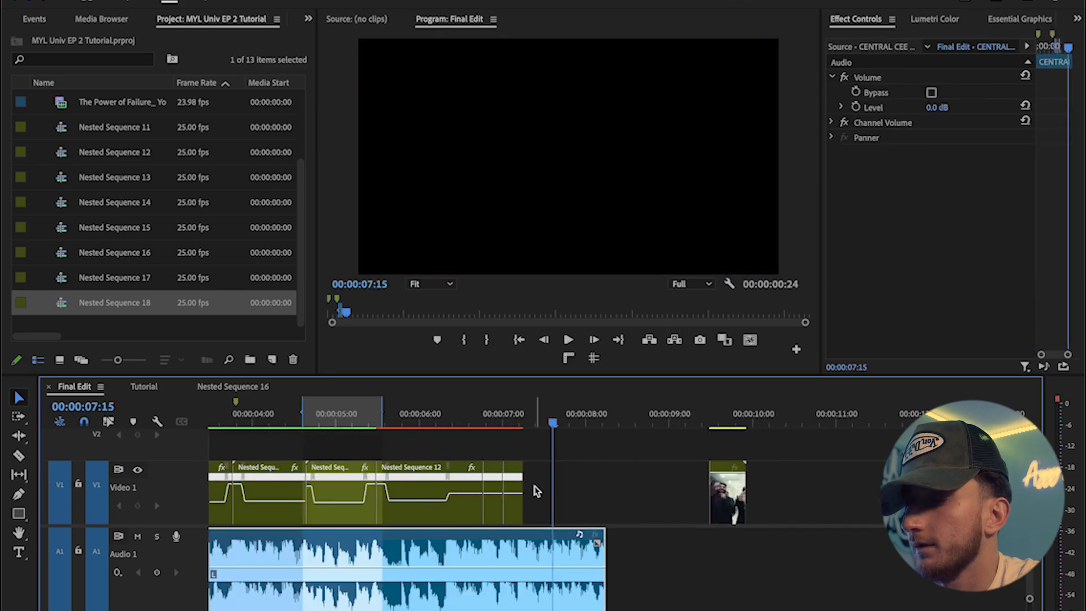
{"action": "scroll", "coordinate": [536, 491], "scroll_direction": "up", "scroll_amount": 5}
{"action": "left_click_drag", "start_coordinate": [593, 525], "coordinate": [592, 524]}
{"action": "scroll", "coordinate": [638, 523], "scroll_direction": "down", "scroll_amount": 5}
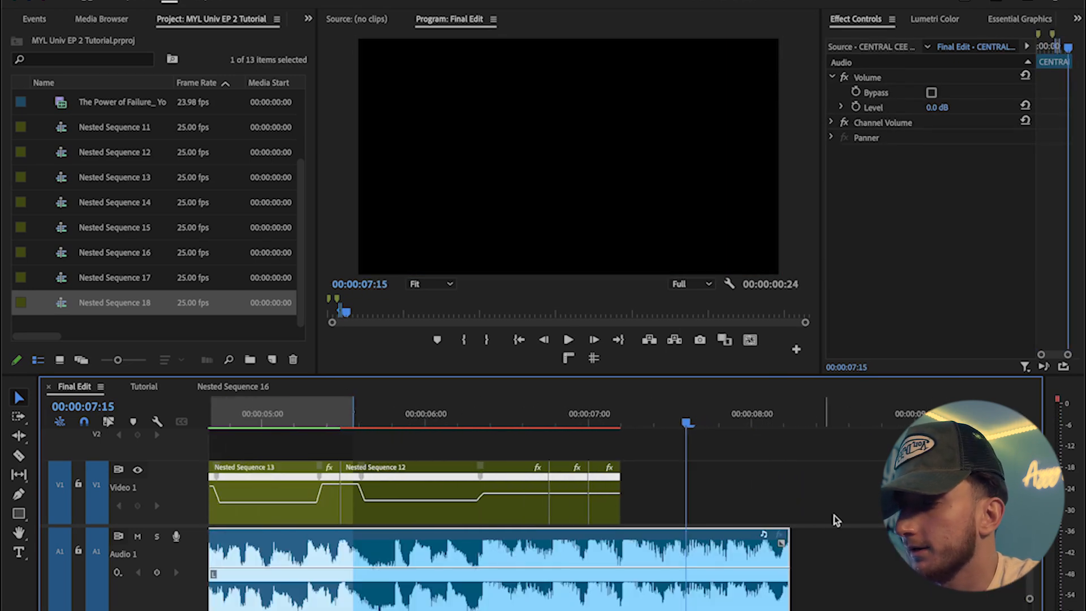
Step: Move Nested Sequence 11 left to close the gap after the new pieces and preview it
{"action": "left_click_drag", "start_coordinate": [1013, 502], "coordinate": [645, 509]}
{"action": "left_click_drag", "start_coordinate": [655, 424], "coordinate": [471, 419]}
{"action": "key", "text": "space"}
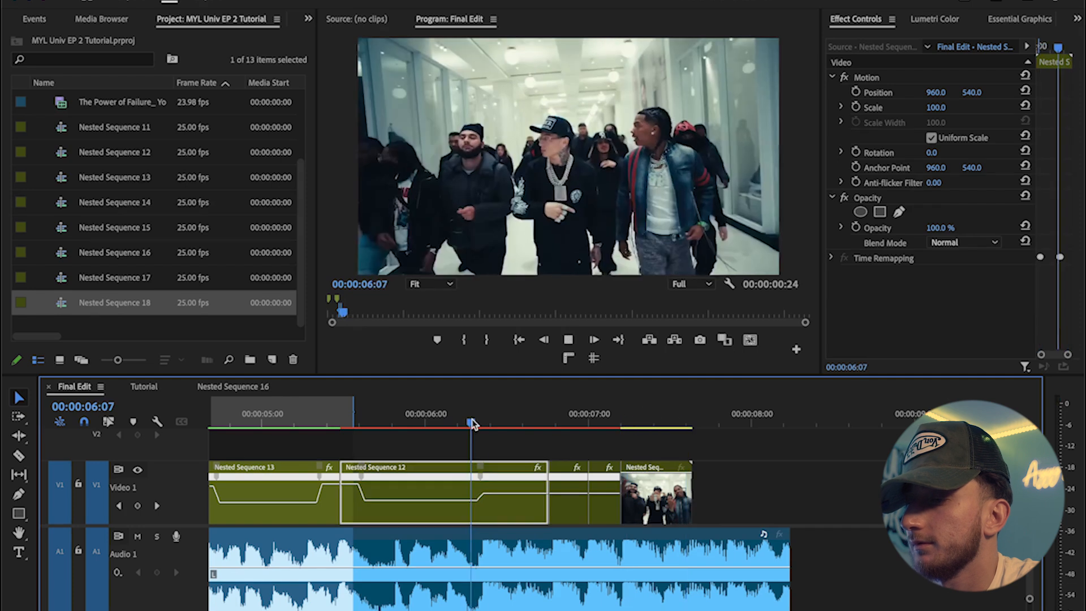
{"action": "right_click", "coordinate": [750, 498]}
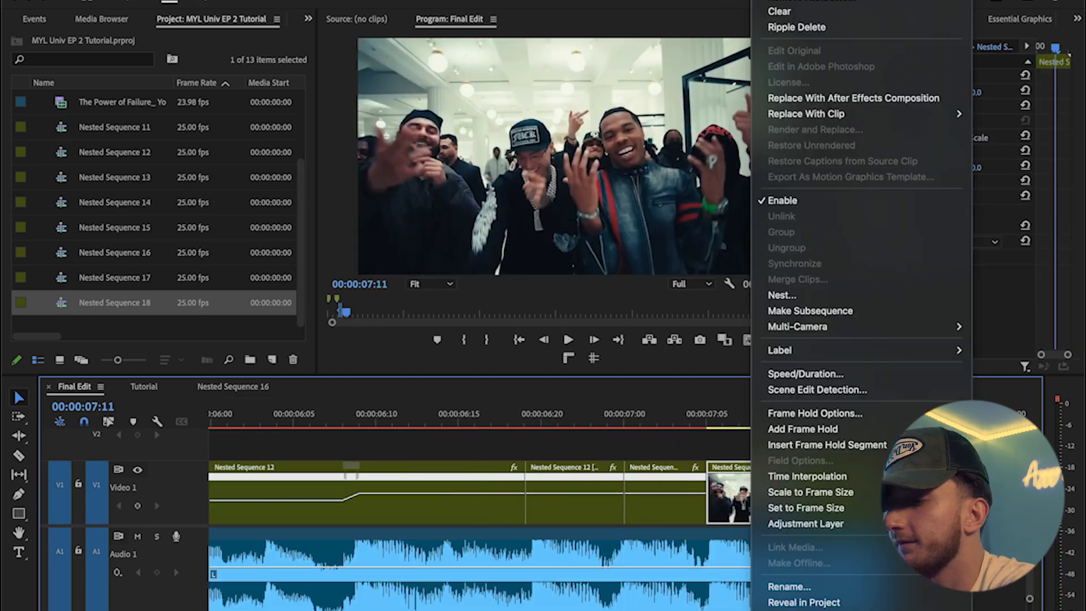
{"action": "mouse_move", "coordinate": [803, 610]}
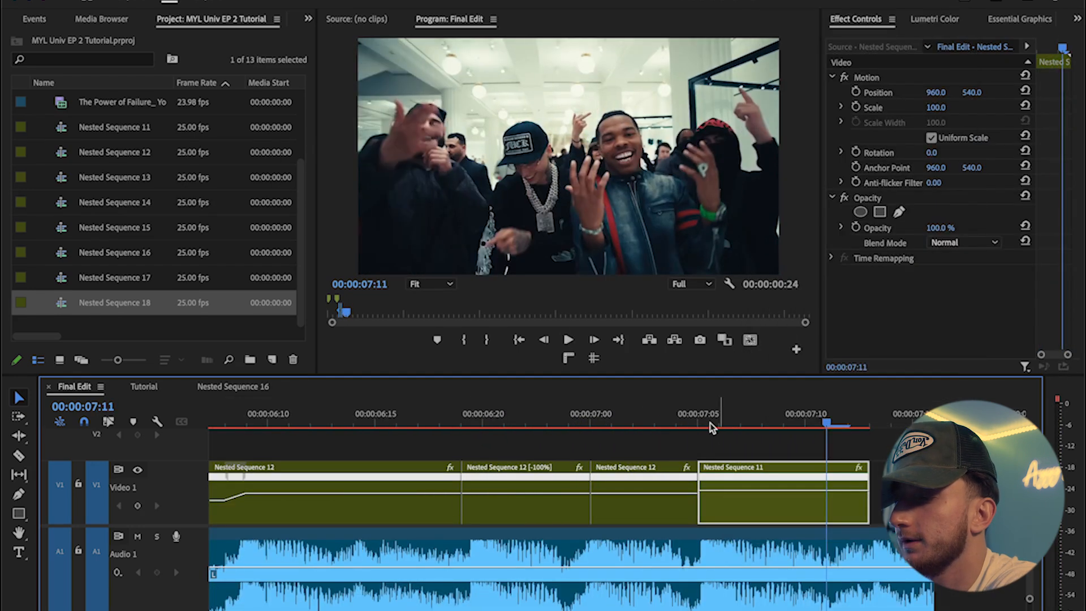
{"action": "left_click_drag", "start_coordinate": [721, 494], "coordinate": [722, 485]}
{"action": "left_click_drag", "start_coordinate": [711, 424], "coordinate": [742, 423]}
{"action": "left_click_drag", "start_coordinate": [778, 486], "coordinate": [778, 490]}
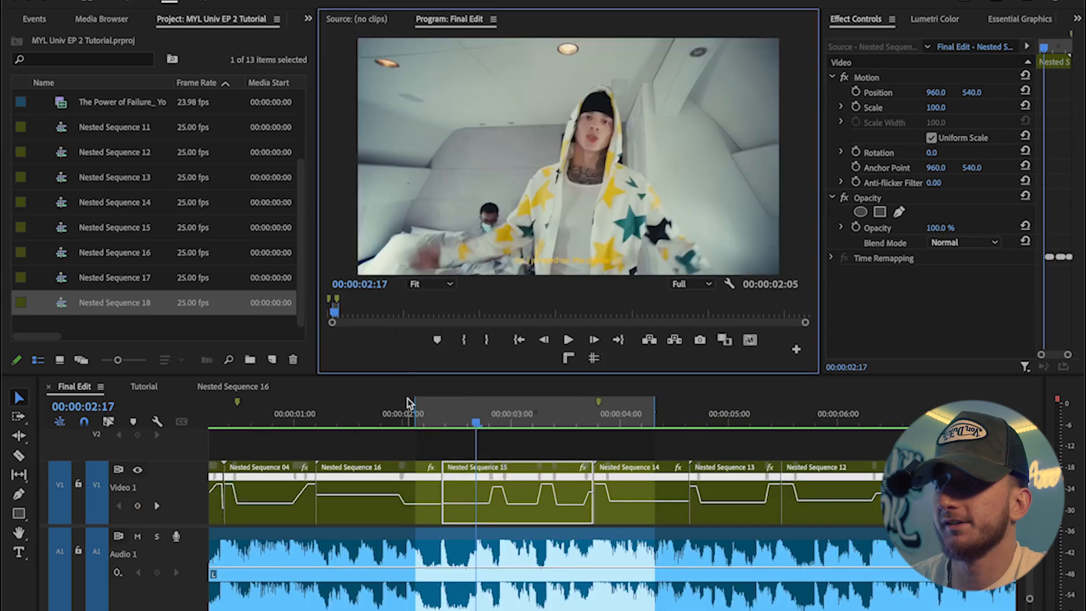
Step: Play the whole edit from the start in a maximized program monitor
{"action": "key", "text": "Home"}
{"action": "key", "text": "grave"}
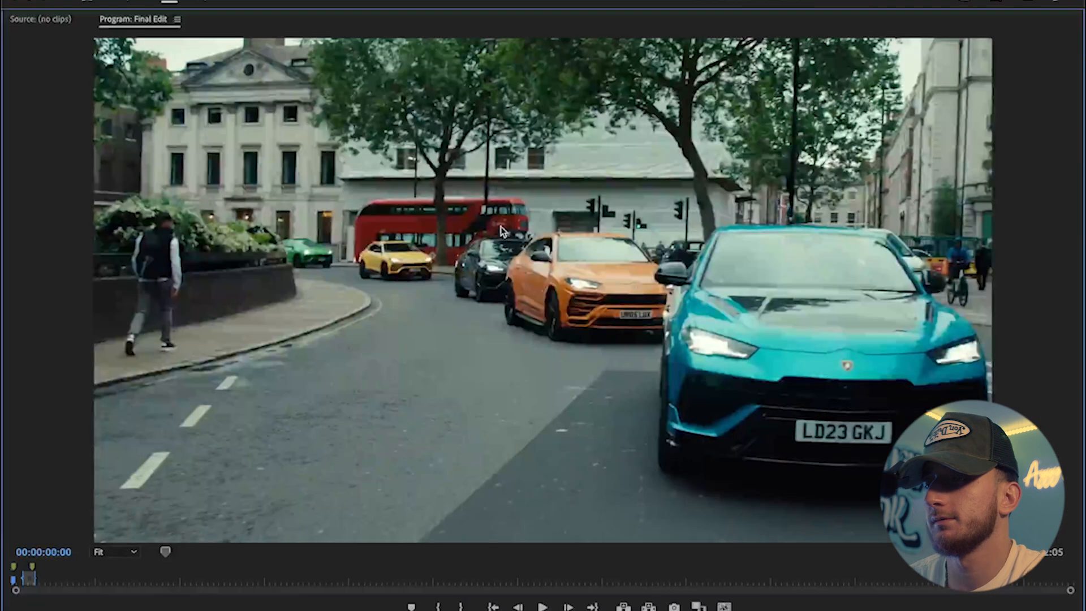
{"action": "key", "text": "space"}
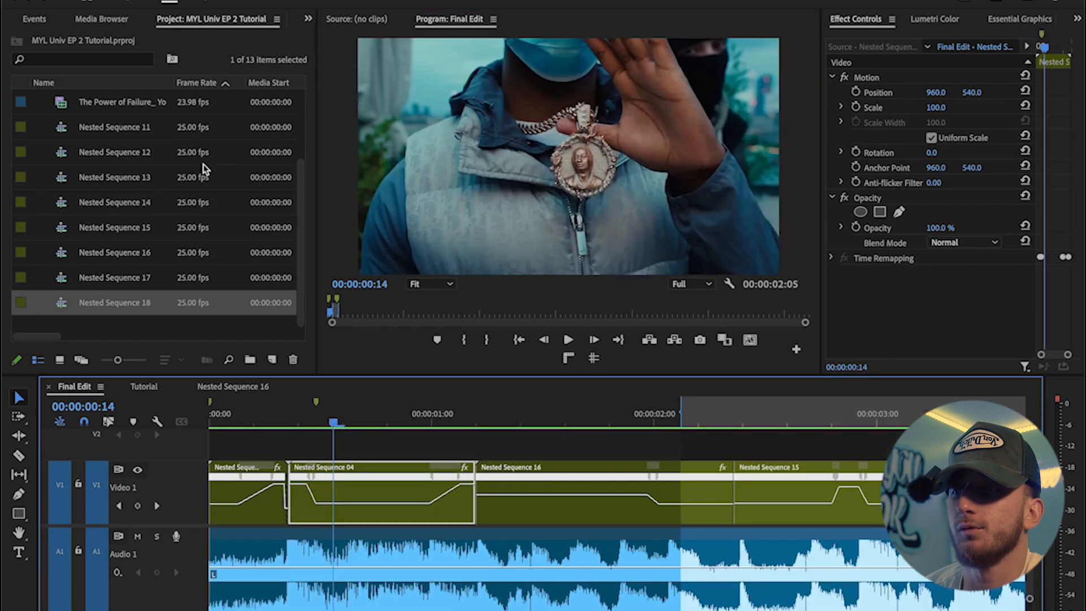
Step: Create a new adjustment layer inside the Items bin of the project
{"action": "left_click", "coordinate": [306, 21]}
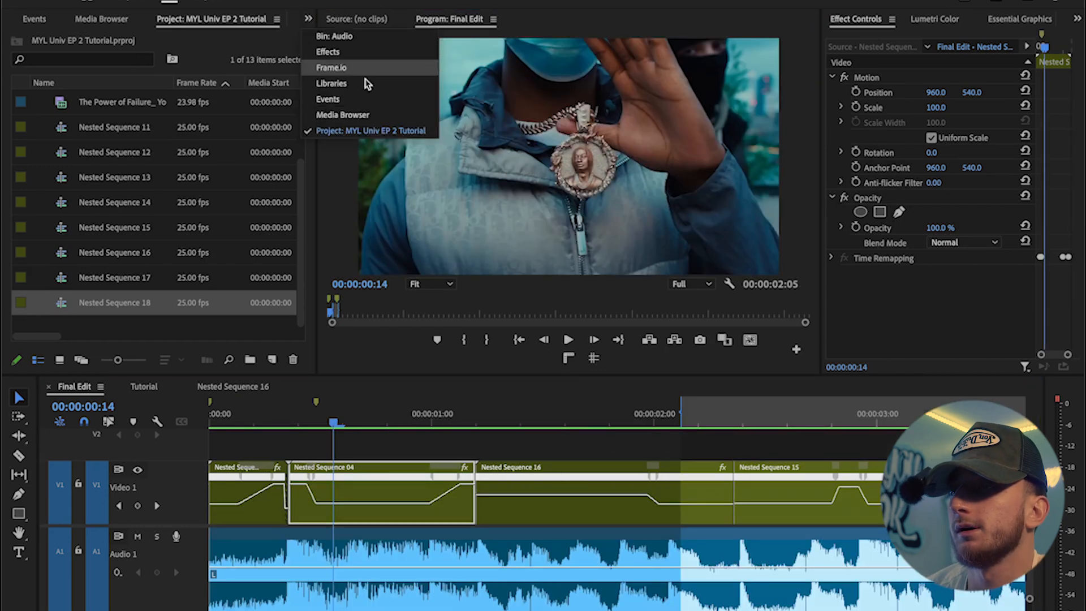
{"action": "left_click", "coordinate": [370, 131]}
{"action": "scroll", "coordinate": [107, 90], "scroll_direction": "up", "scroll_amount": 3}
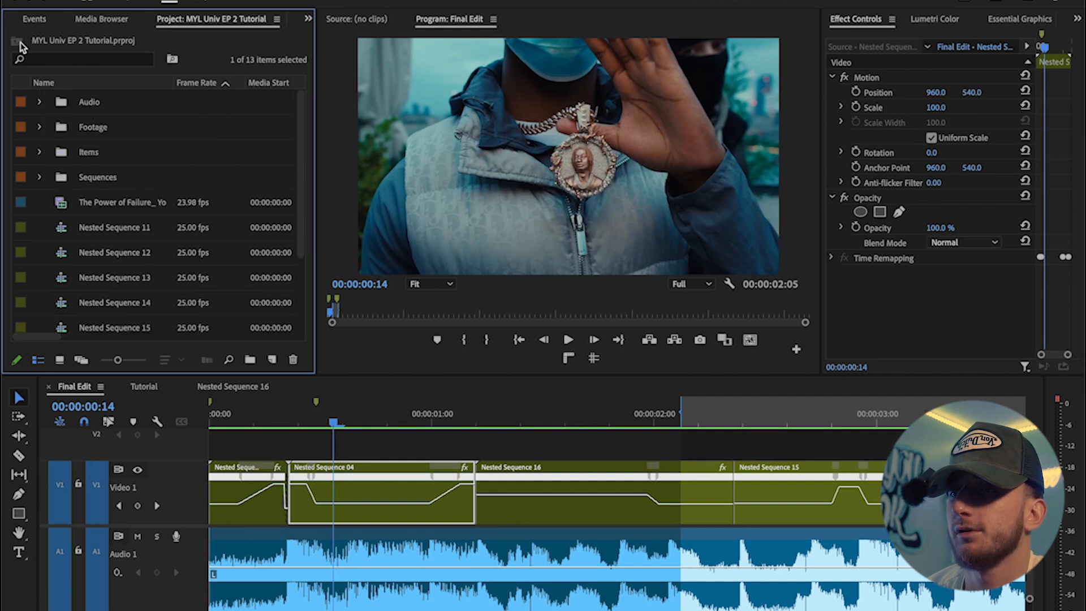
{"action": "double_click", "coordinate": [118, 151]}
{"action": "right_click", "coordinate": [95, 134]}
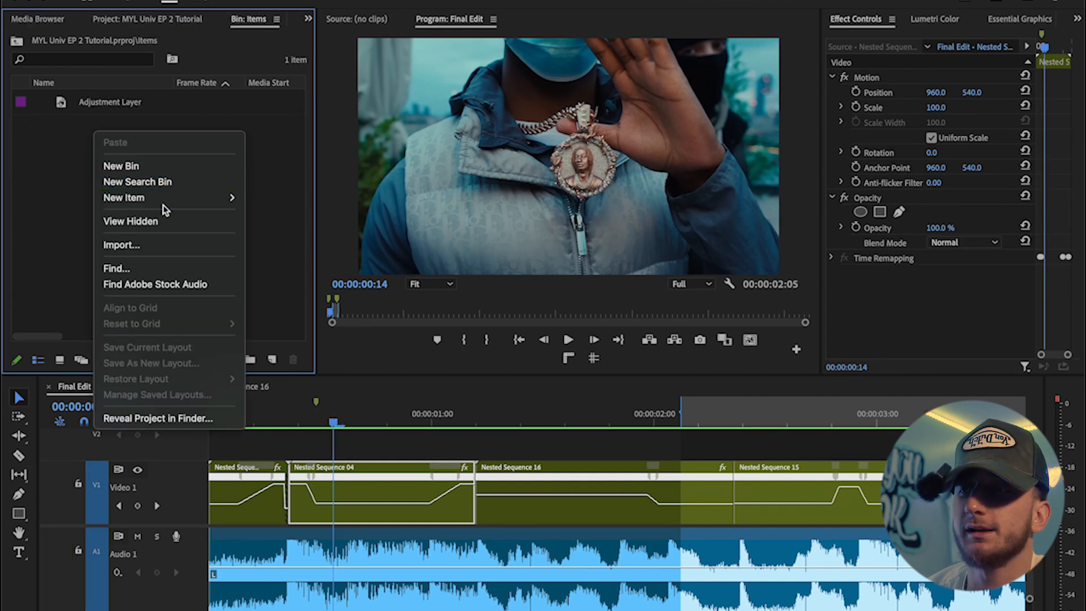
{"action": "mouse_move", "coordinate": [169, 197]}
{"action": "left_click", "coordinate": [293, 245]}
{"action": "key", "text": "Return"}
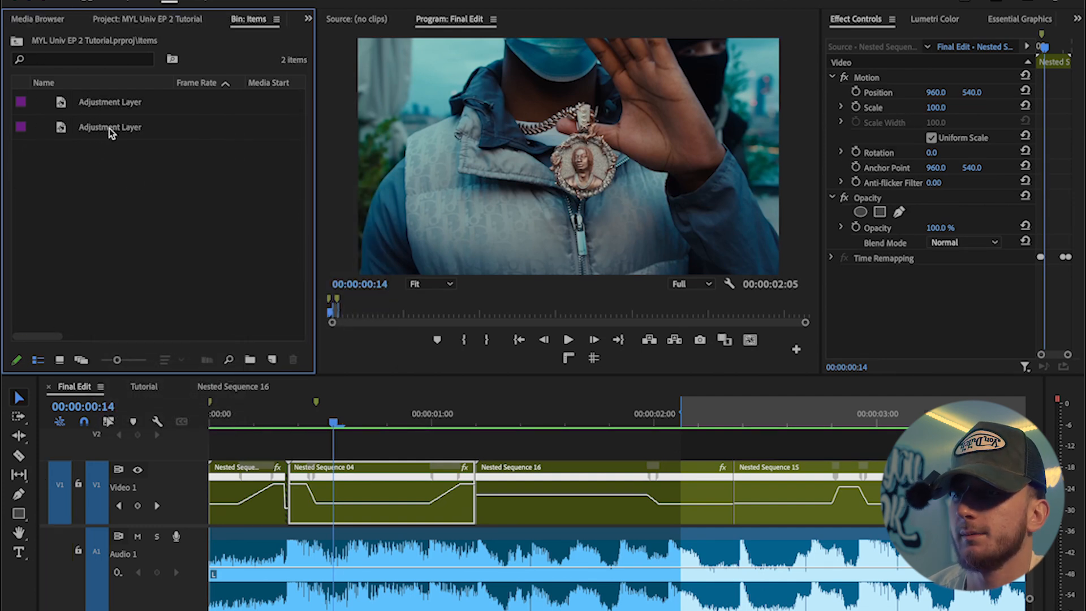
Step: Place the adjustment layer on the track above the clips and cut it down to a short piece around the first clip transition
{"action": "left_click_drag", "start_coordinate": [127, 128], "coordinate": [288, 443]}
{"action": "left_click", "coordinate": [289, 416]}
{"action": "key", "text": "shift+Right"}
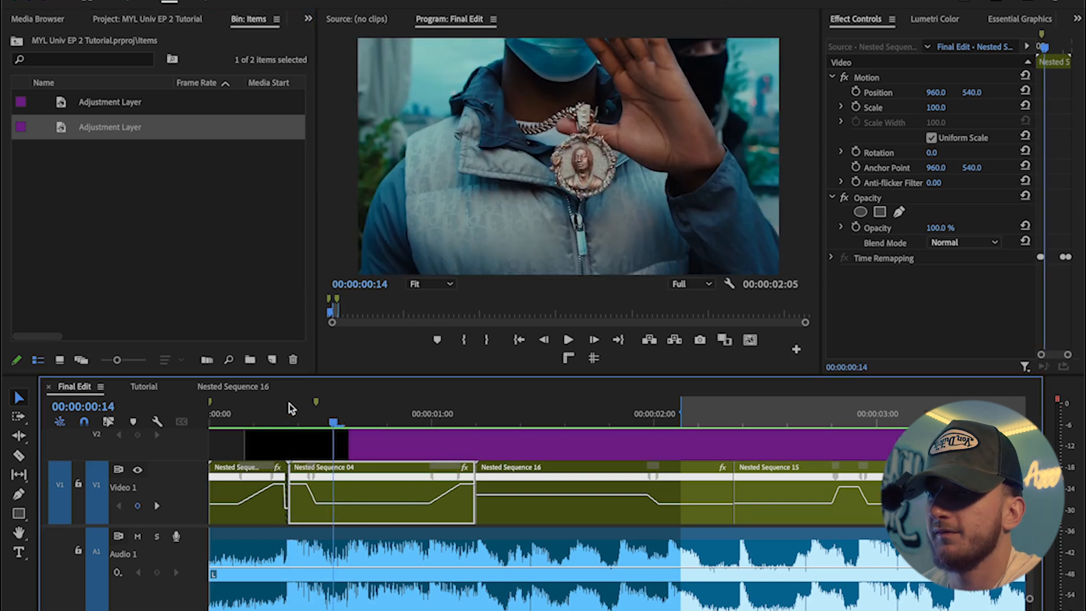
{"action": "left_click", "coordinate": [333, 453]}
{"action": "key", "text": "shift+Left"}
{"action": "key", "text": "shift+Left"}
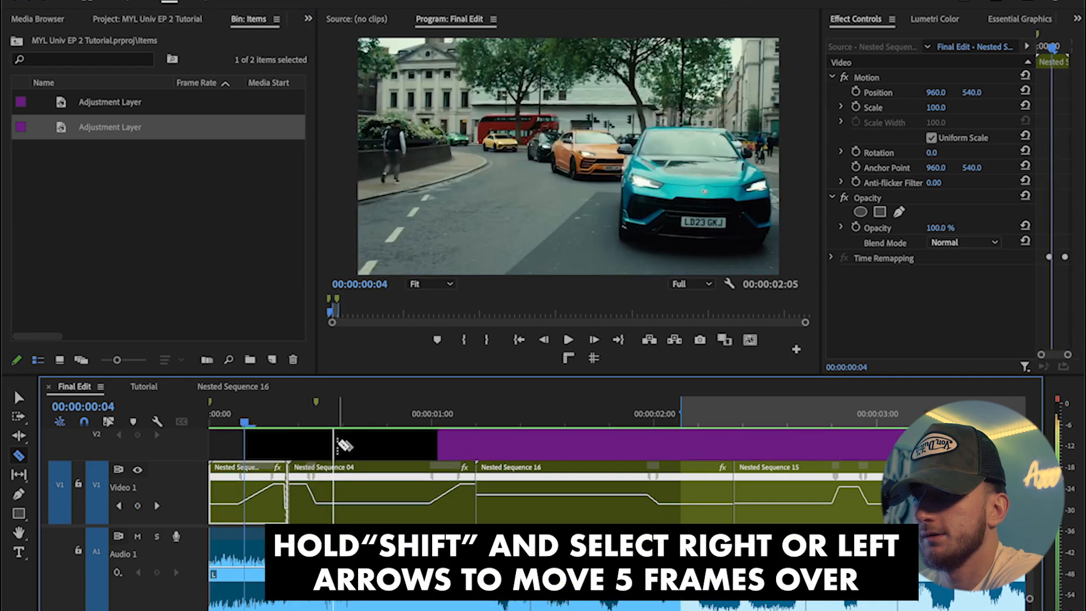
{"action": "key", "text": "v"}
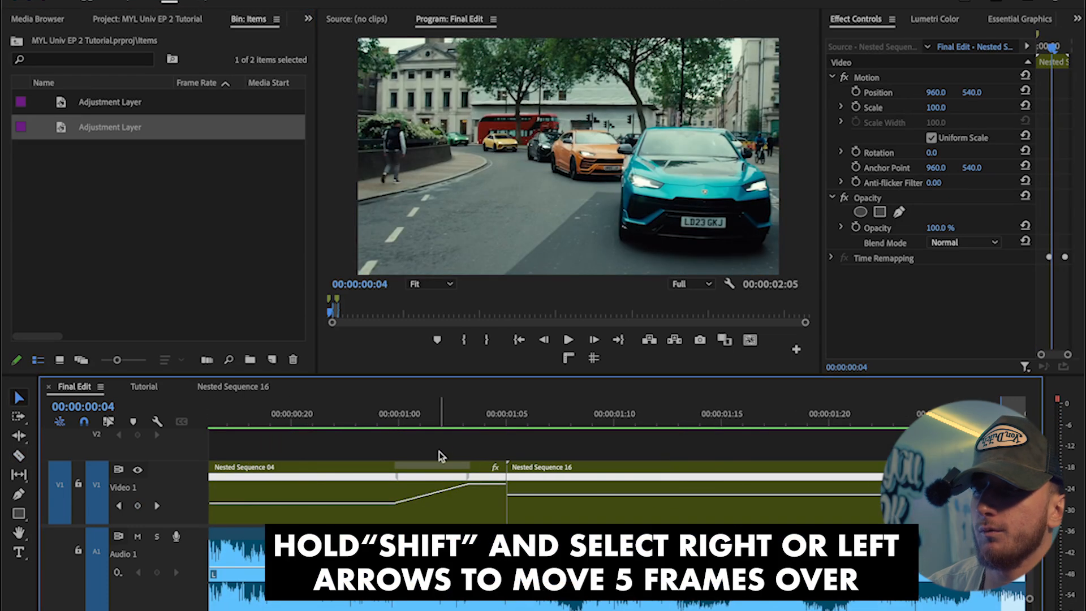
{"action": "key", "text": "shift+Right"}
{"action": "left_click", "coordinate": [415, 443]}
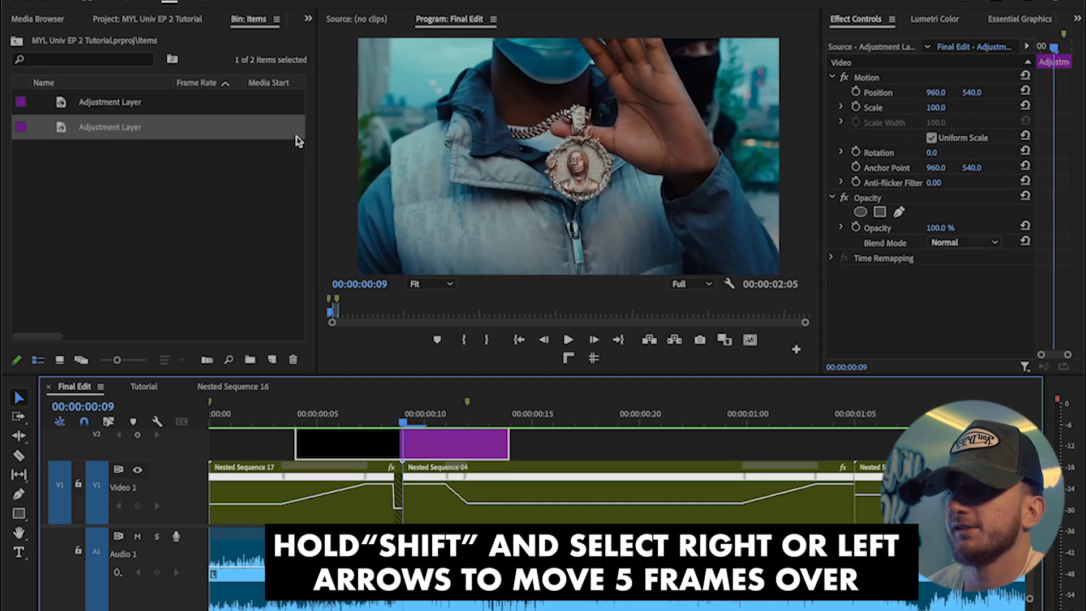
Step: Search the effects for levels and apply the Levels effect to the adjustment layer piece
{"action": "left_click", "coordinate": [309, 21]}
{"action": "left_click", "coordinate": [348, 53]}
{"action": "left_click", "coordinate": [110, 34]}
{"action": "type", "text": "levels"}
{"action": "left_click_drag", "start_coordinate": [62, 142], "coordinate": [813, 313]}
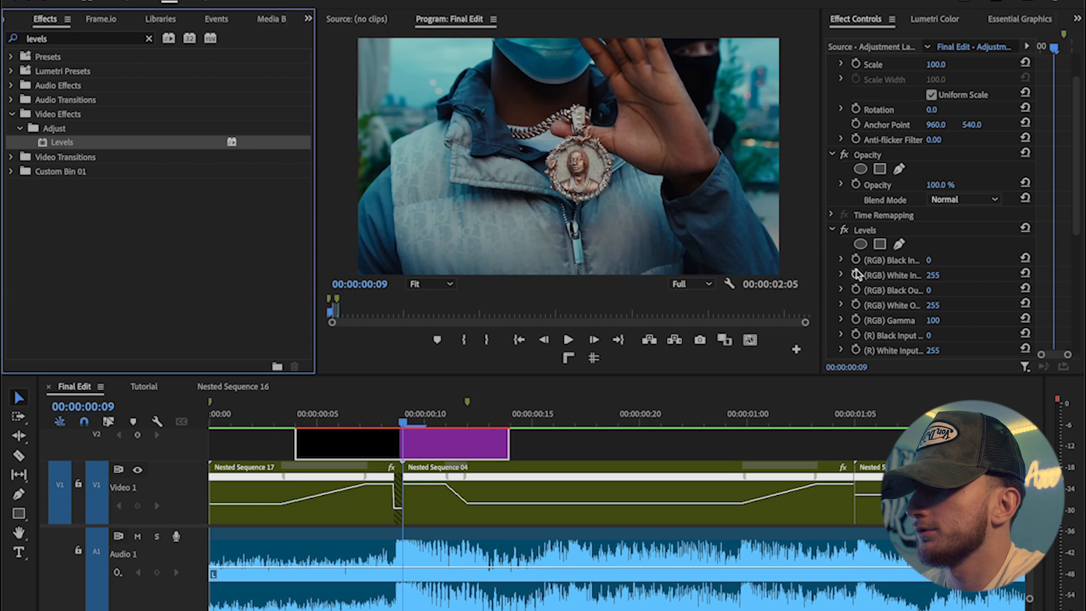
Step: Add keyframes to the Levels (RGB) White Input a few frames apart on the adjustment layer
{"action": "left_click", "coordinate": [856, 275]}
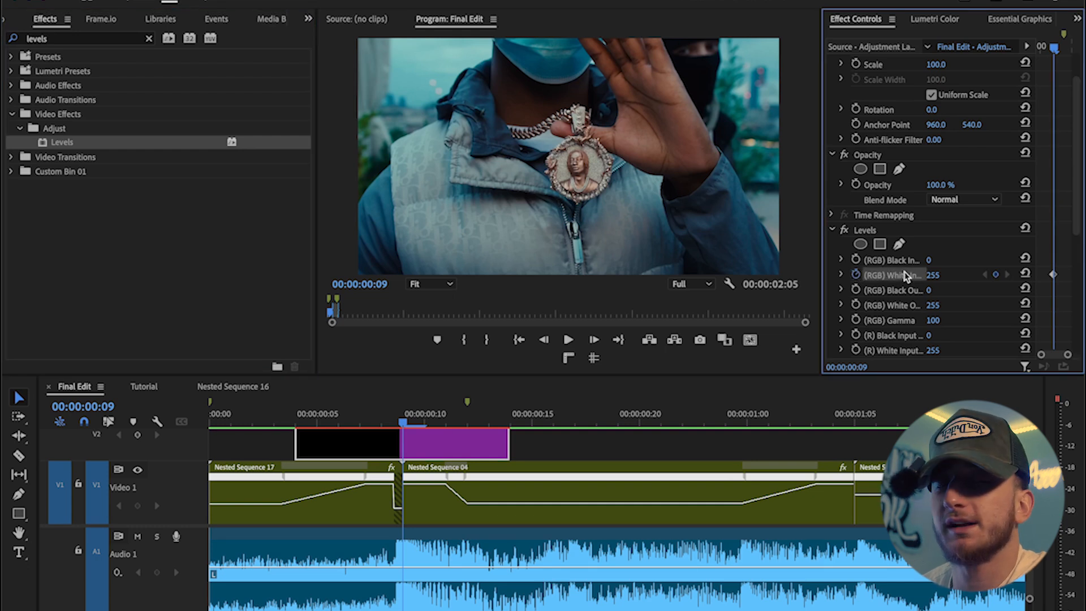
{"action": "left_click_drag", "start_coordinate": [1057, 276], "coordinate": [1048, 283]}
{"action": "left_click", "coordinate": [1007, 275]}
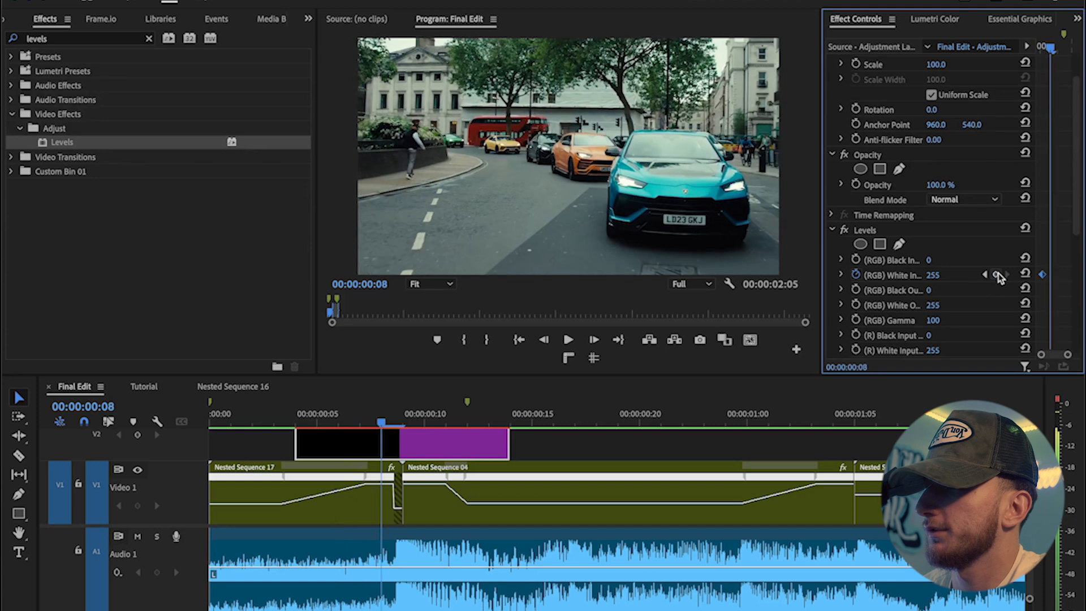
{"action": "left_click", "coordinate": [997, 275]}
{"action": "key", "text": "Right"}
{"action": "key", "text": "Right"}
{"action": "key", "text": "Right"}
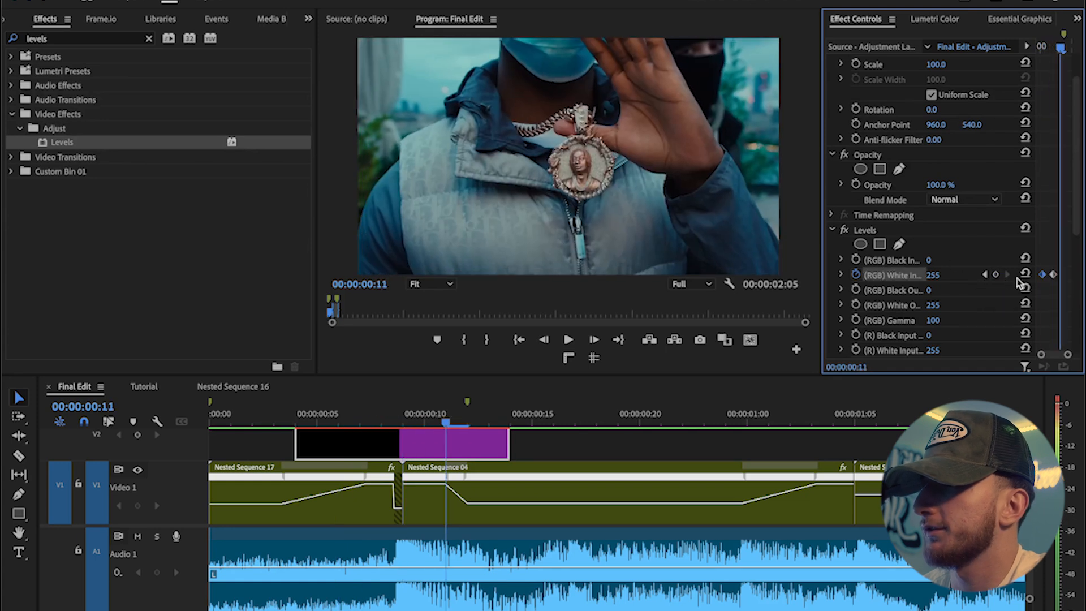
Step: Set the middle (RGB) White Input keyframe to 25 to create a flash
{"action": "left_click", "coordinate": [985, 275]}
{"action": "left_click", "coordinate": [1007, 275]}
{"action": "left_click", "coordinate": [986, 275]}
{"action": "left_click", "coordinate": [986, 275]}
{"action": "left_click", "coordinate": [1008, 275]}
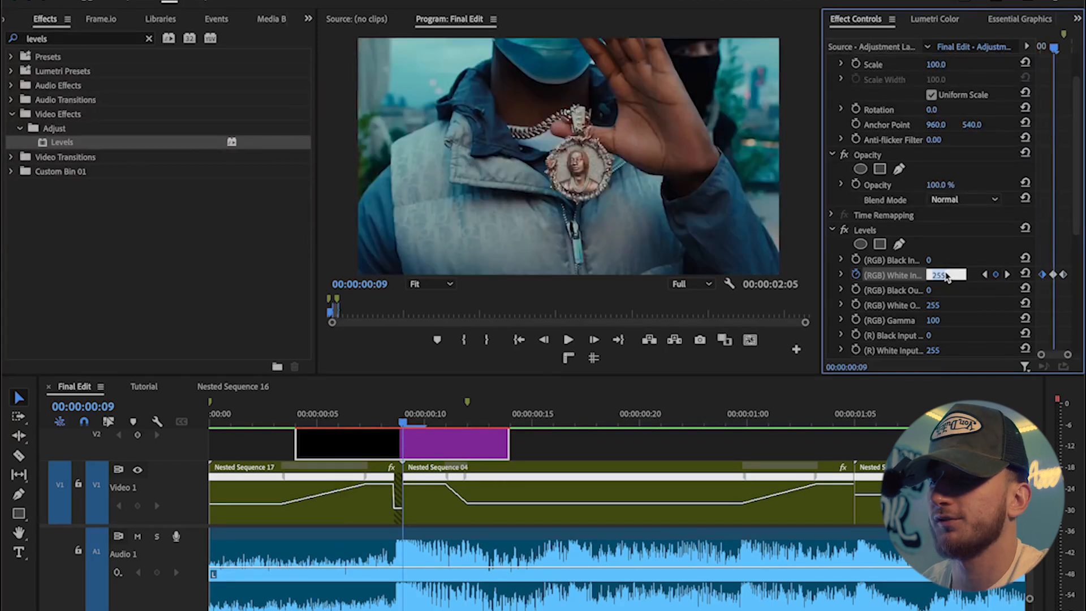
{"action": "type", "text": "25"}
{"action": "key", "text": "Return"}
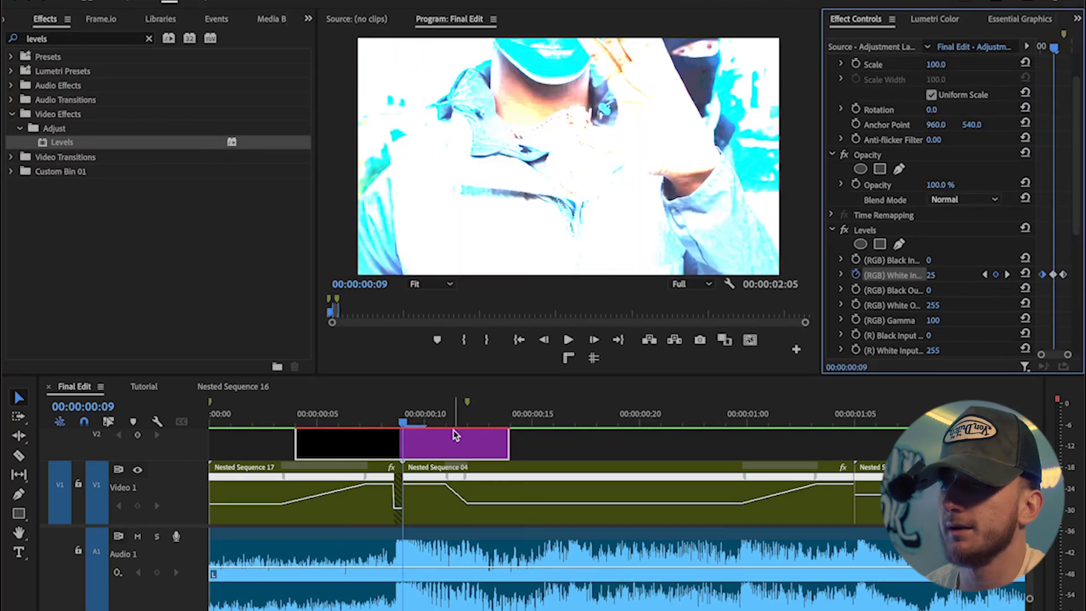
Step: Preview the flash effect from the start of the timeline
{"action": "left_click", "coordinate": [273, 413]}
{"action": "key", "text": "space"}
{"action": "key", "text": "space"}
{"action": "key", "text": "minus"}
{"action": "key", "text": "minus"}
{"action": "left_click", "coordinate": [437, 413]}
{"action": "key", "text": "Home"}
{"action": "key", "text": "space"}
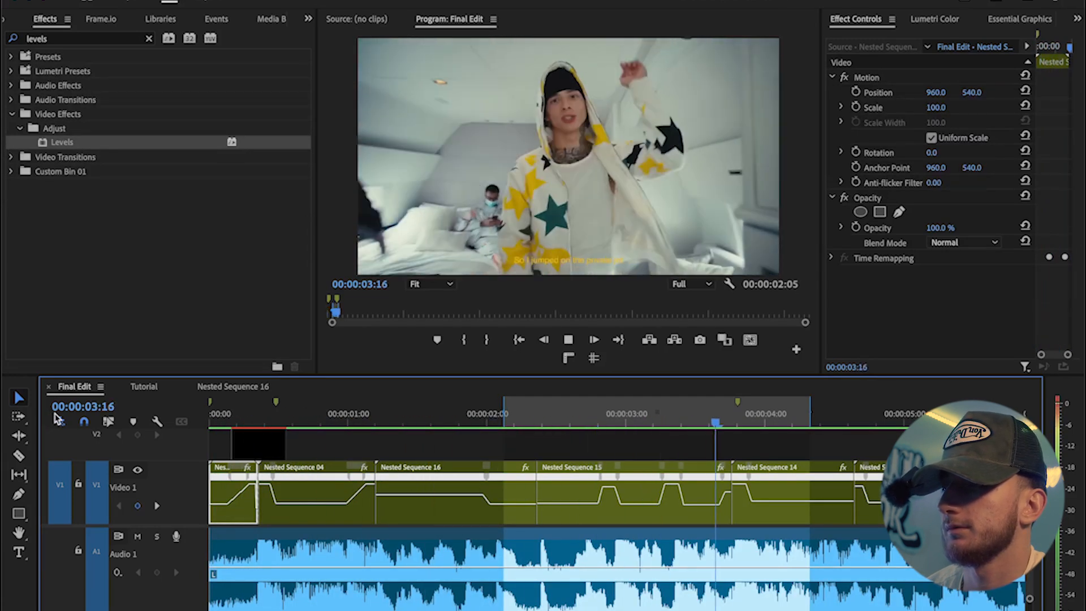
{"action": "key", "text": "space"}
Step: Duplicate the flash adjustment layer onto the cut before Nested Sequence 14 and preview it
{"action": "left_click", "coordinate": [273, 445]}
{"action": "left_click_drag", "start_coordinate": [257, 444], "coordinate": [731, 439]}
{"action": "left_click", "coordinate": [739, 425]}
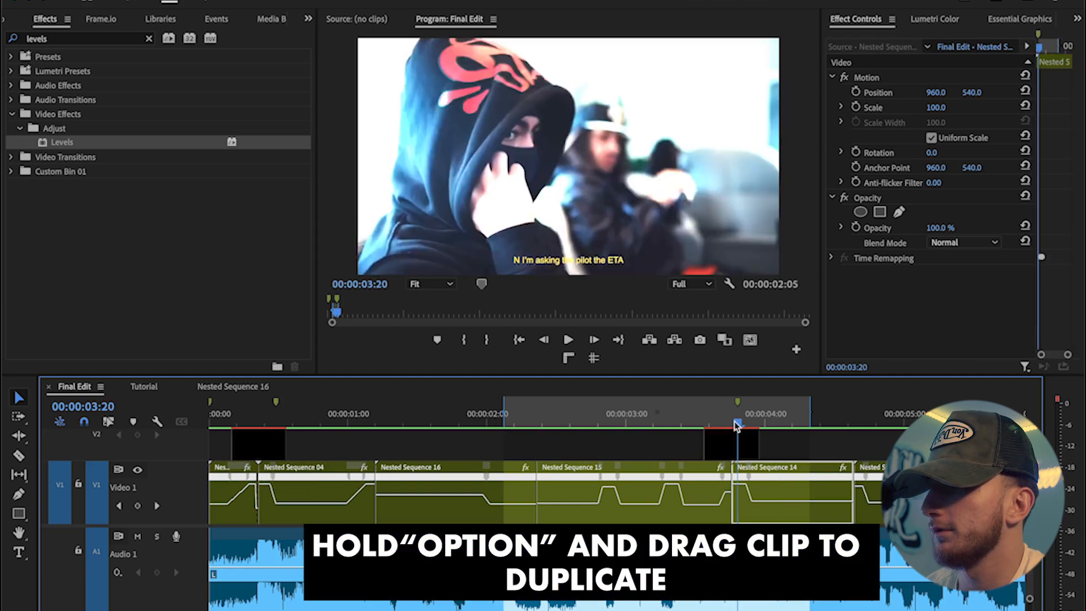
{"action": "left_click", "coordinate": [661, 421]}
{"action": "key", "text": "space"}
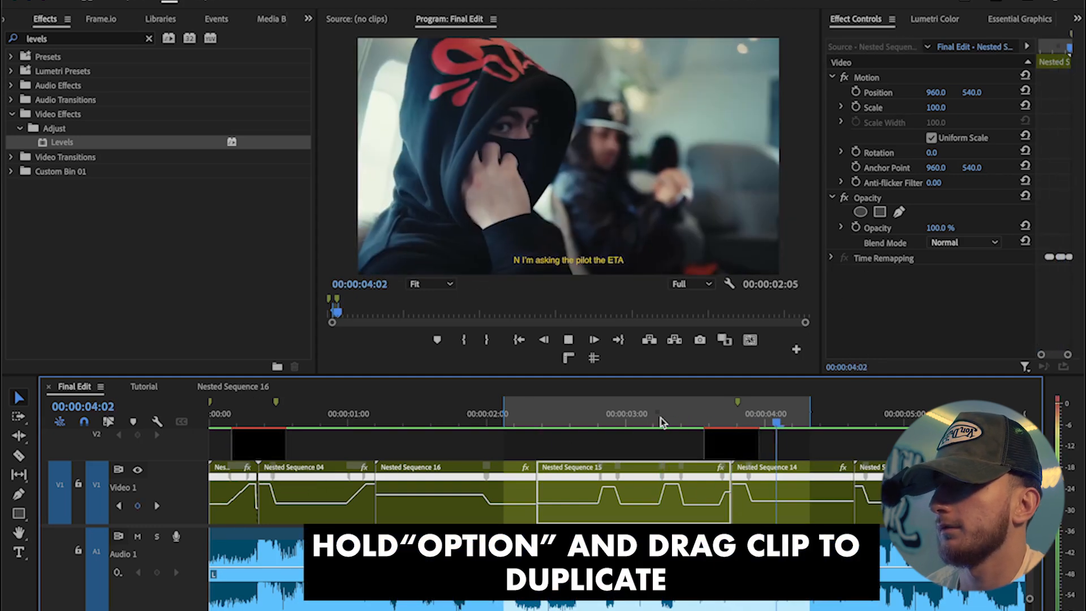
Step: Duplicate the flash adjustment layer onto another cut and preview it
{"action": "left_click", "coordinate": [599, 422]}
{"action": "left_click_drag", "start_coordinate": [706, 446], "coordinate": [547, 469]}
{"action": "left_click", "coordinate": [538, 401]}
{"action": "key", "text": "space"}
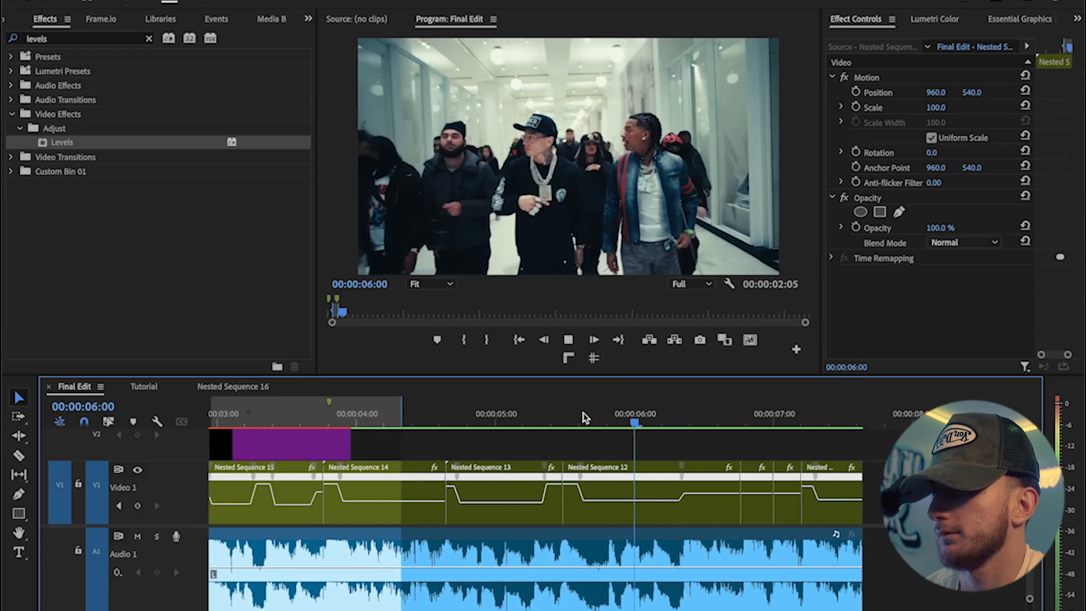
Step: Reposition a flash adjustment layer onto a later cut and preview the sequence from the start
{"action": "left_click", "coordinate": [316, 443]}
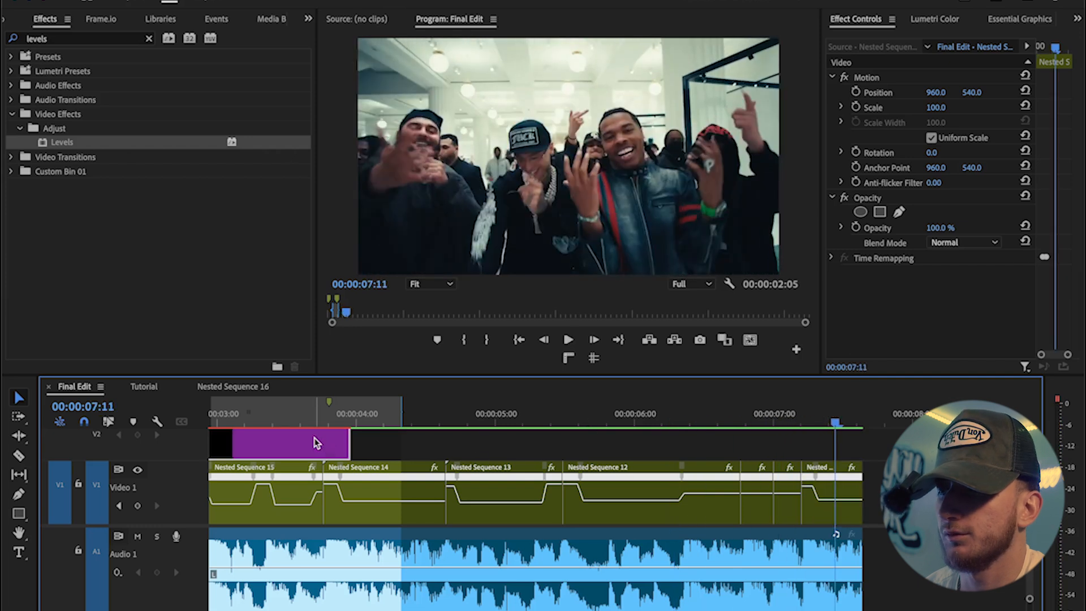
{"action": "left_click_drag", "start_coordinate": [321, 446], "coordinate": [551, 447]}
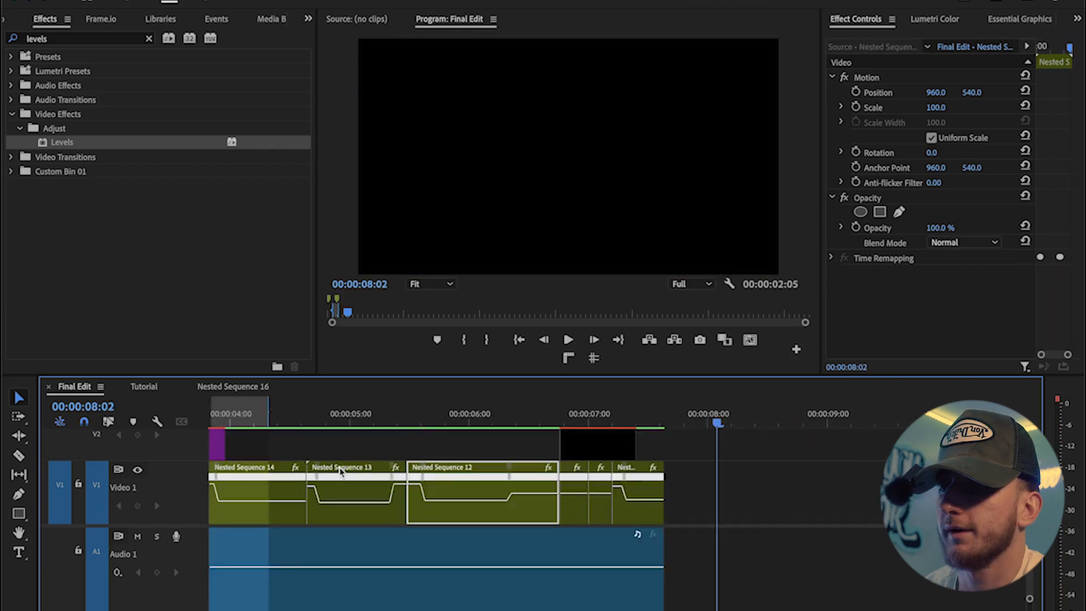
{"action": "key", "text": "minus"}
{"action": "key", "text": "minus"}
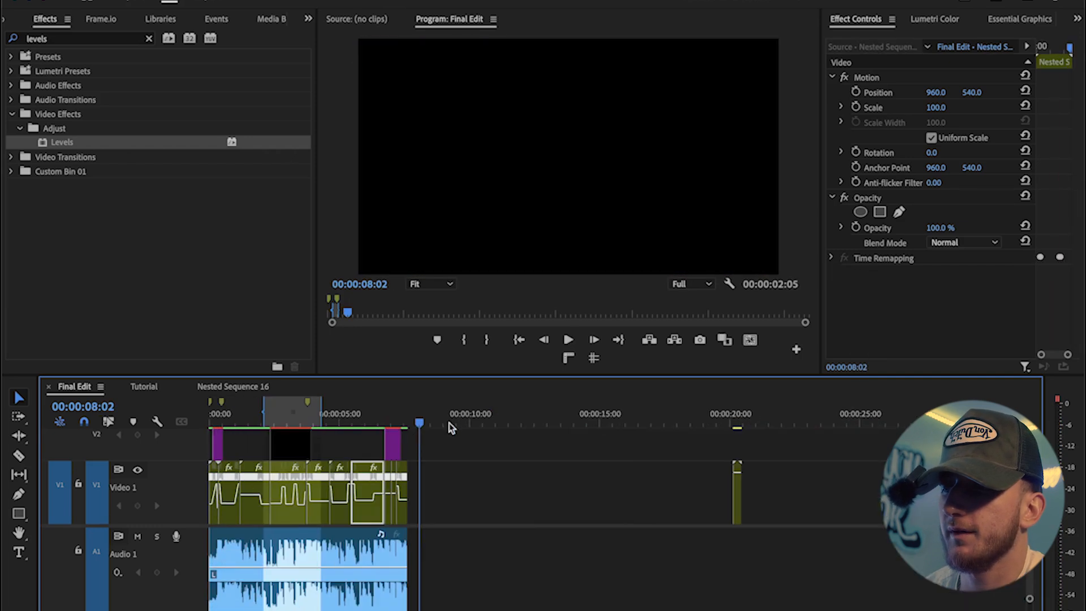
{"action": "key", "text": "Home"}
{"action": "key", "text": "space"}
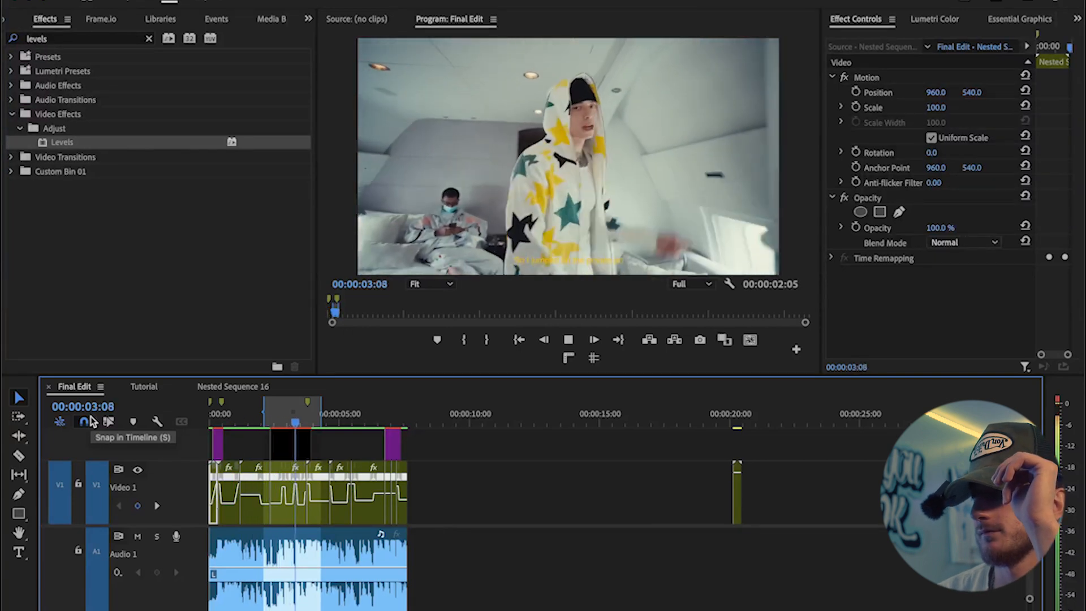
{"action": "key", "text": "space"}
{"action": "key", "text": "equal"}
{"action": "key", "text": "equal"}
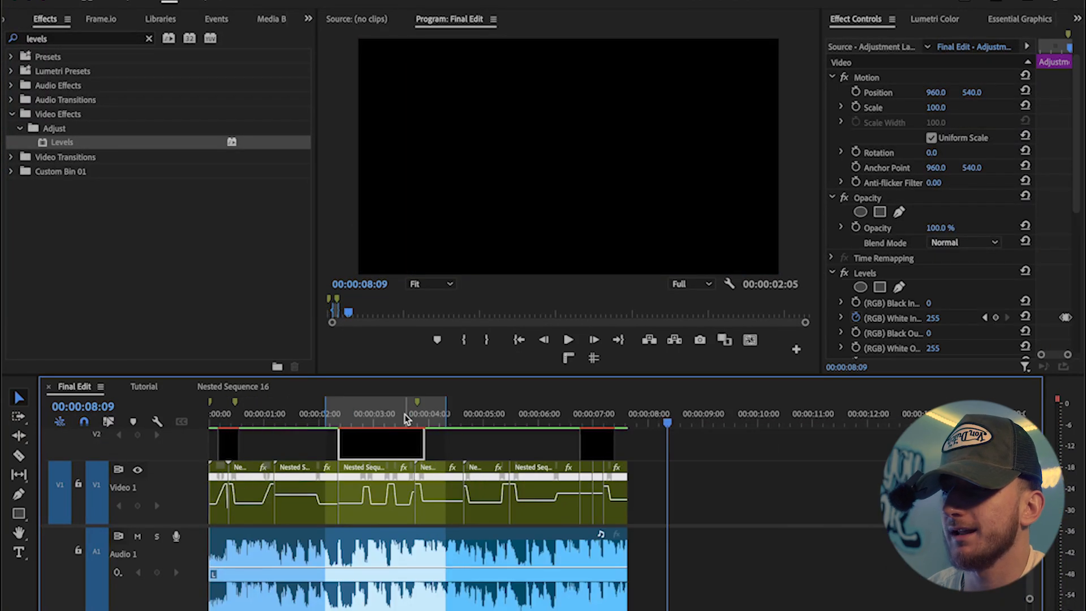
Step: Search for the Transform effect and apply it to the flash adjustment layer before Nested Sequence 14
{"action": "left_click", "coordinate": [405, 419]}
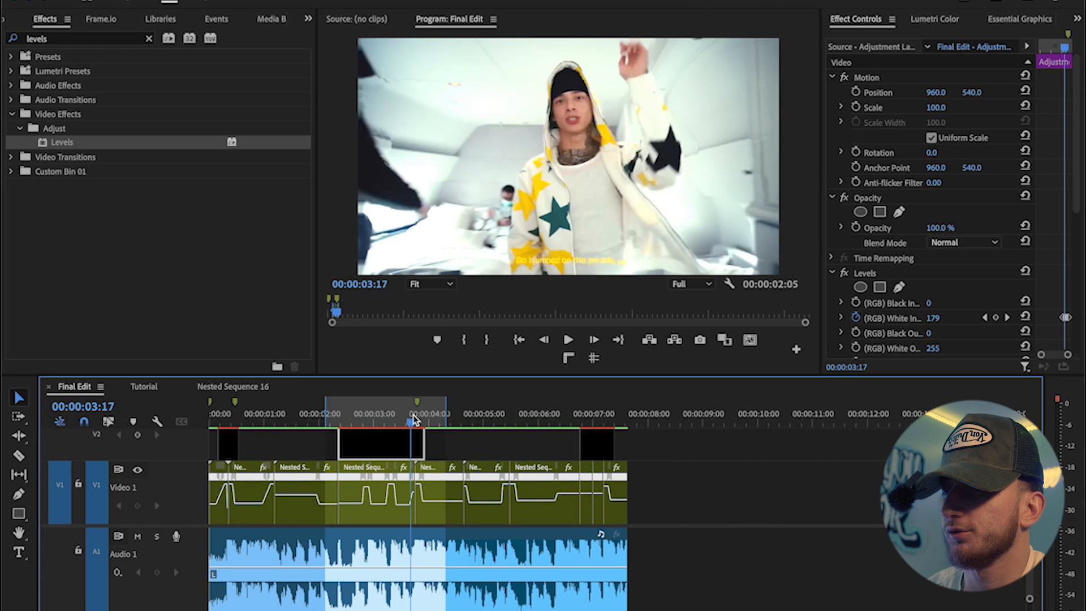
{"action": "key", "text": "equal"}
{"action": "key", "text": "equal"}
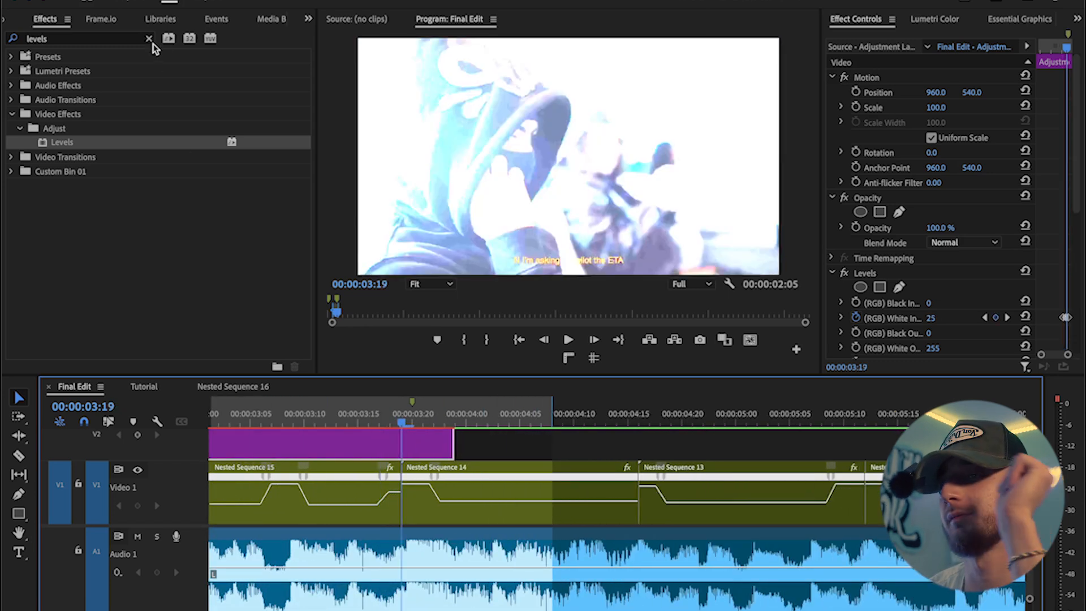
{"action": "left_click", "coordinate": [148, 39]}
{"action": "left_click", "coordinate": [121, 39]}
{"action": "type", "text": "transform"}
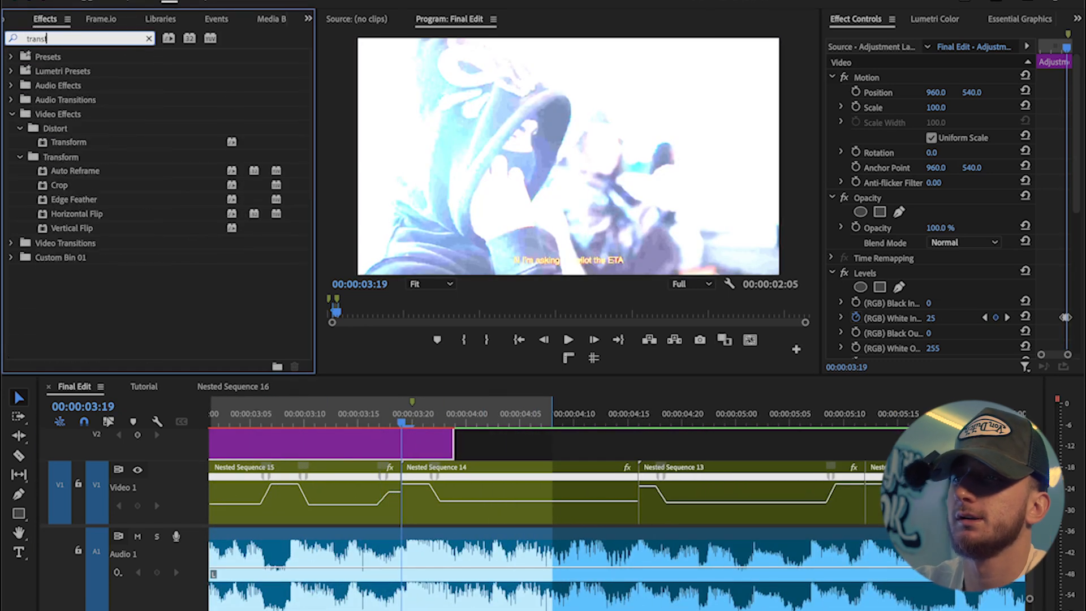
{"action": "left_click_drag", "start_coordinate": [97, 149], "coordinate": [927, 227]}
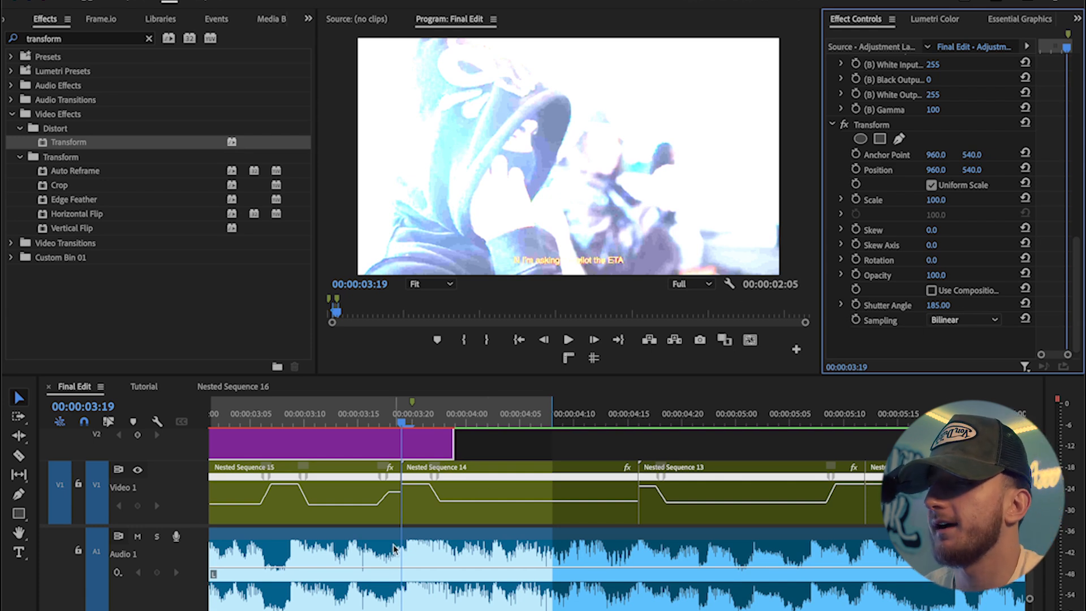
Step: Add Transform Scale keyframes three frames apart on the adjustment layer
{"action": "left_click", "coordinate": [856, 199]}
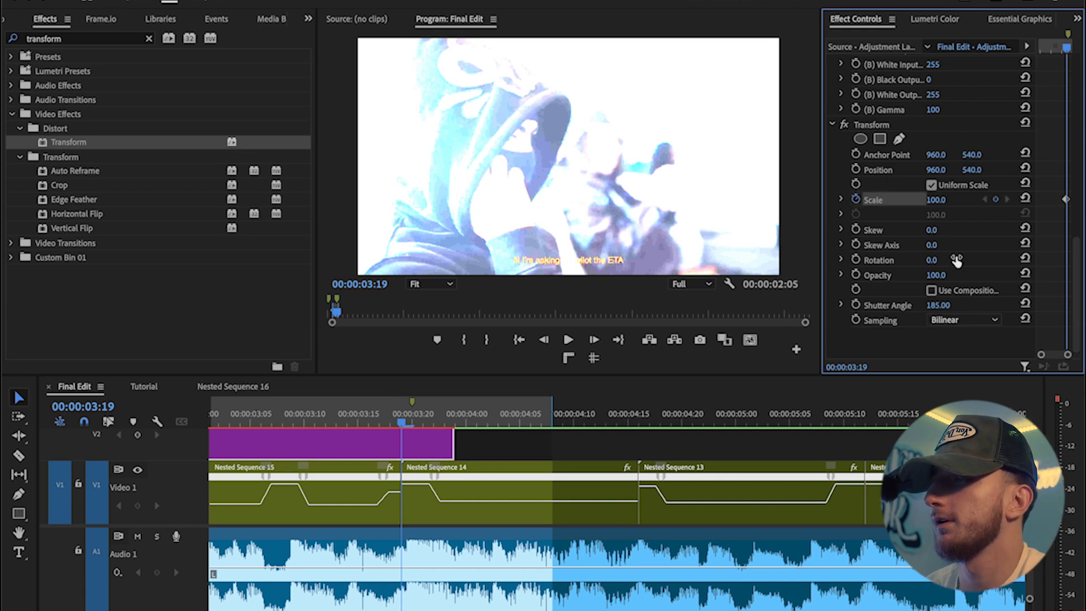
{"action": "key", "text": "Right"}
{"action": "key", "text": "Right"}
{"action": "key", "text": "Right"}
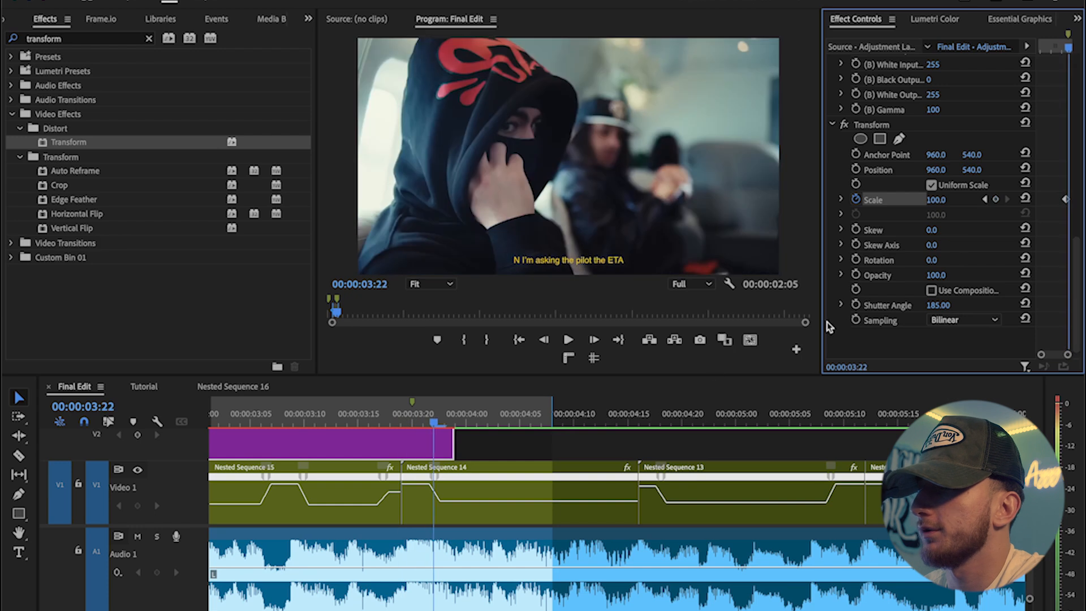
{"action": "left_click", "coordinate": [985, 199]}
Step: Set the middle Scale keyframe to 135 to create a zoom punch with the flash
{"action": "key", "text": "Left"}
{"action": "key", "text": "Left"}
{"action": "key", "text": "Left"}
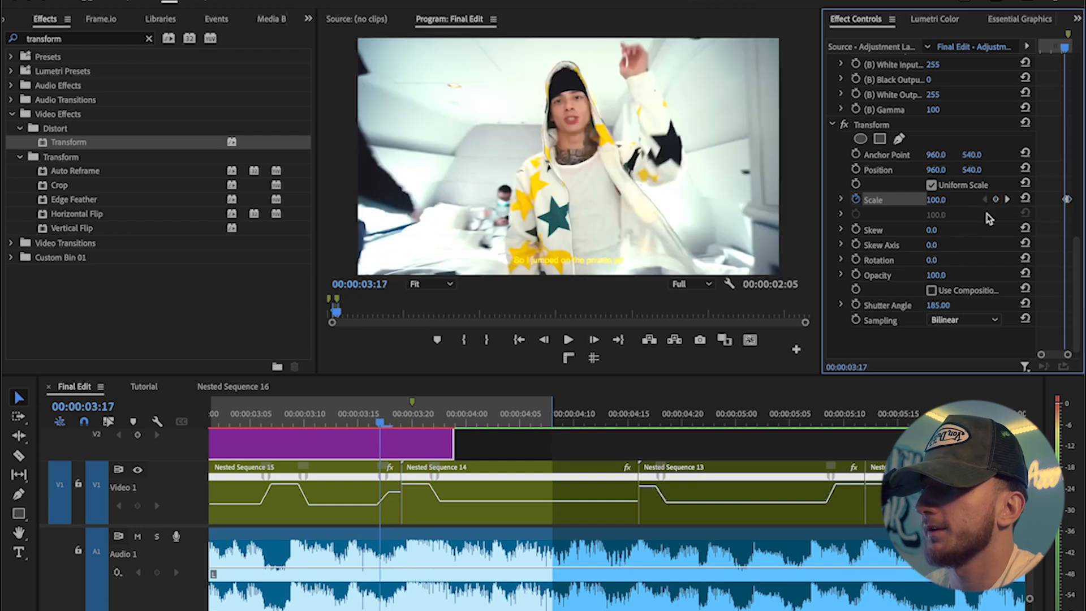
{"action": "left_click", "coordinate": [996, 199]}
{"action": "left_click", "coordinate": [1006, 200]}
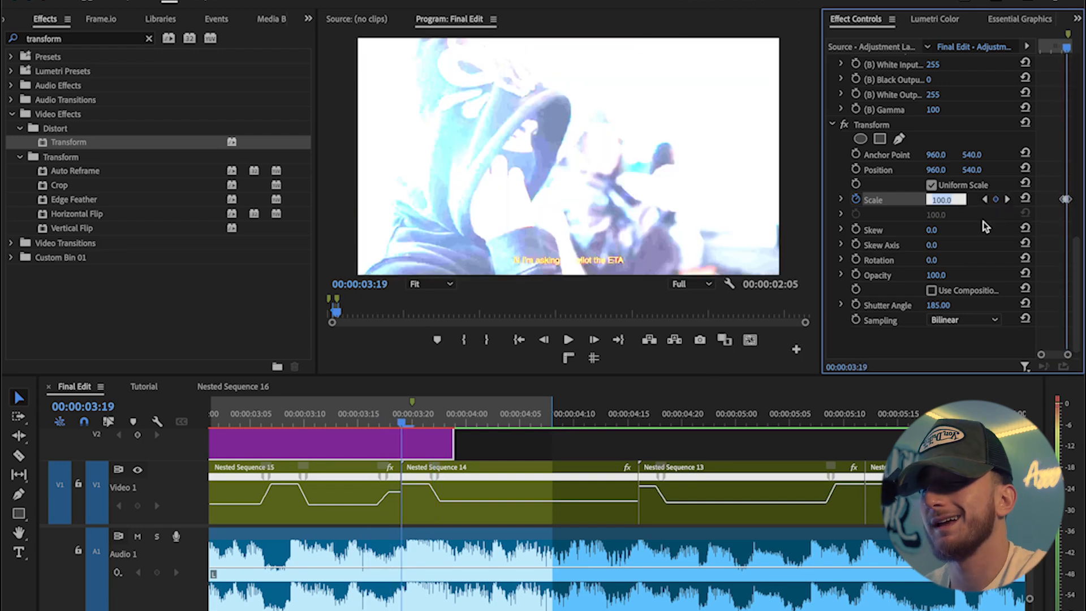
{"action": "type", "text": "135"}
{"action": "key", "text": "Return"}
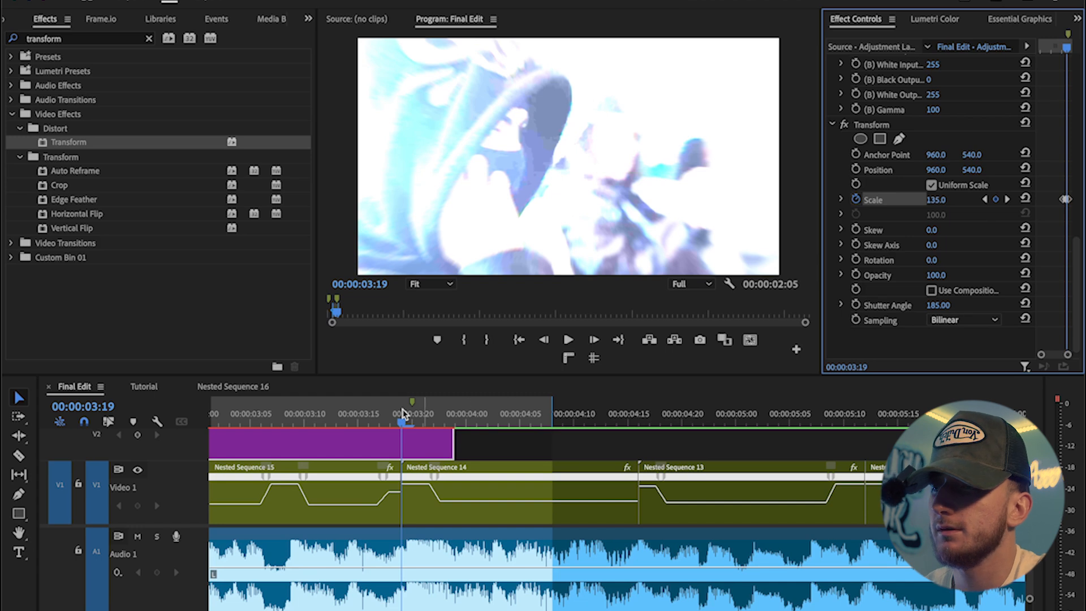
Step: Preview the flash and zoom transition in the timeline
{"action": "key", "text": "space"}
{"action": "left_click", "coordinate": [280, 421]}
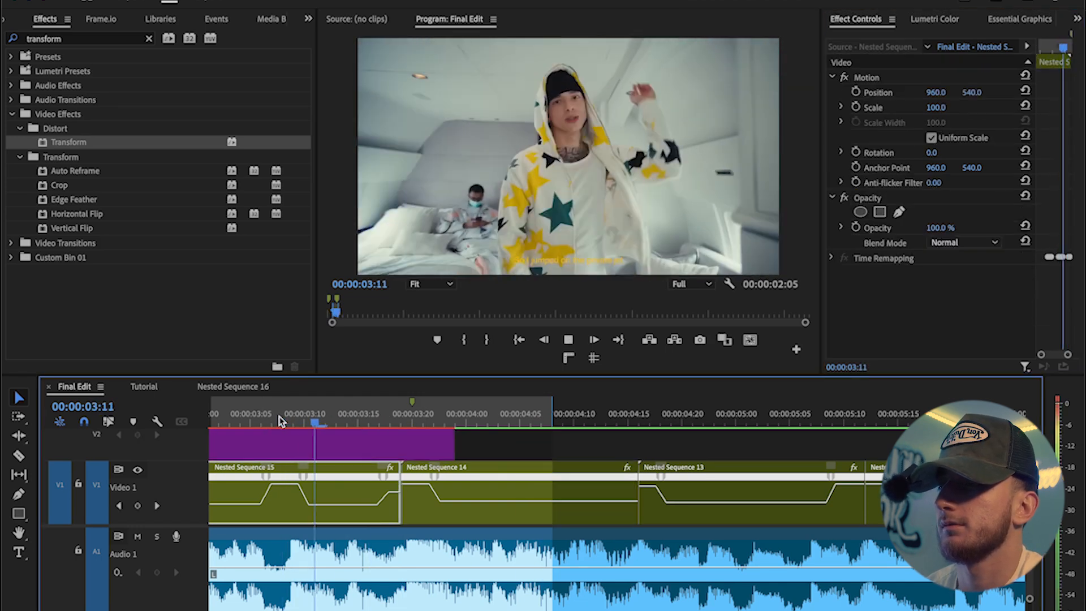
{"action": "key", "text": "space"}
{"action": "key", "text": "minus"}
{"action": "key", "text": "minus"}
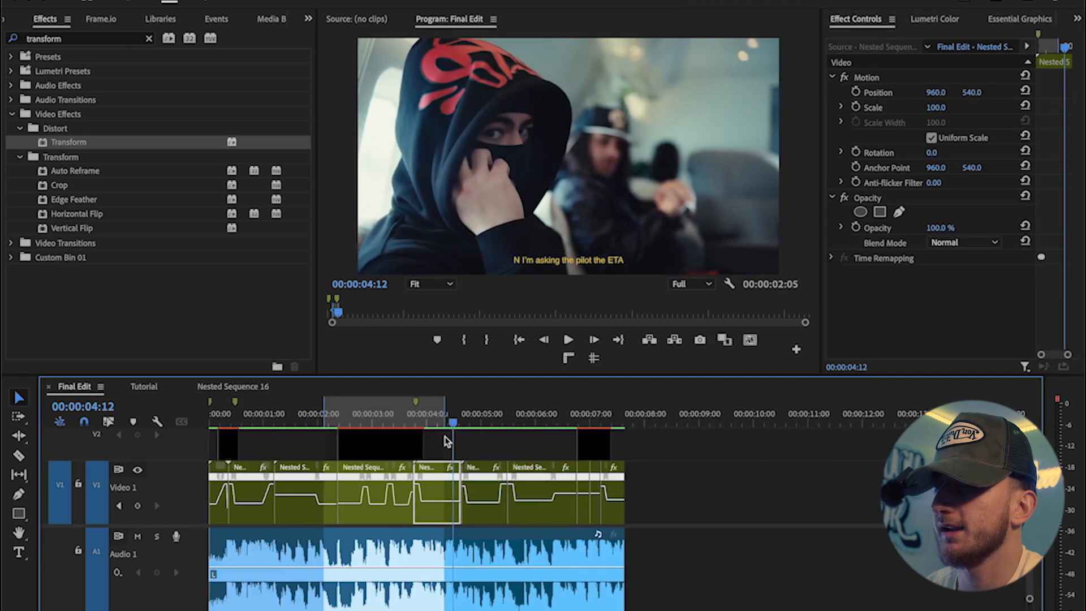
Step: Select an adjustment layer and enlarge the program monitor to review the edit
{"action": "left_click", "coordinate": [402, 440]}
{"action": "scroll", "coordinate": [892, 285], "scroll_direction": "down", "scroll_amount": 8}
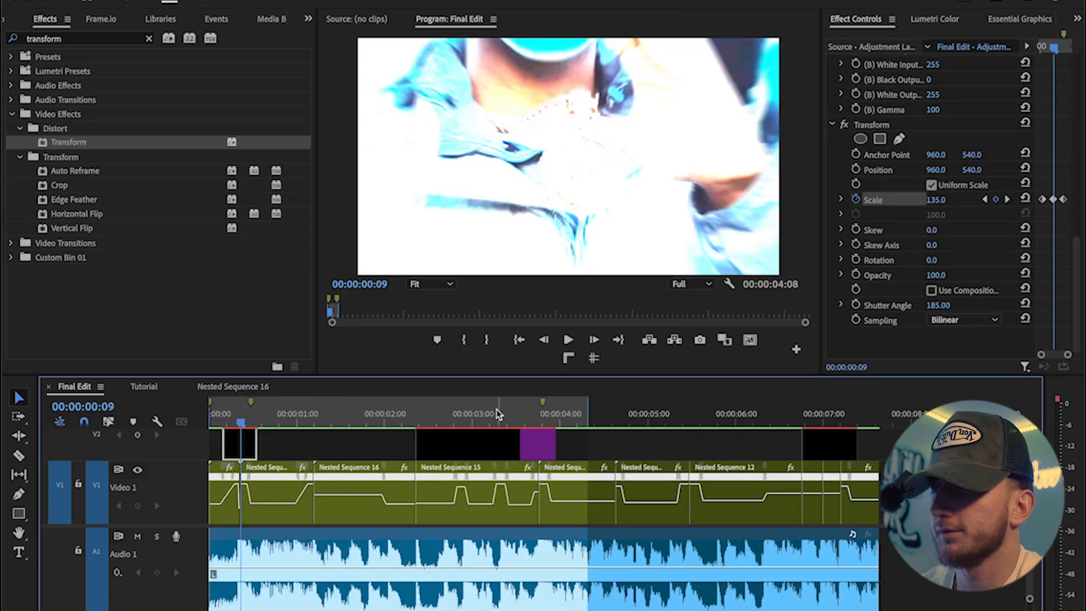
{"action": "left_click_drag", "start_coordinate": [596, 405], "coordinate": [843, 407]}
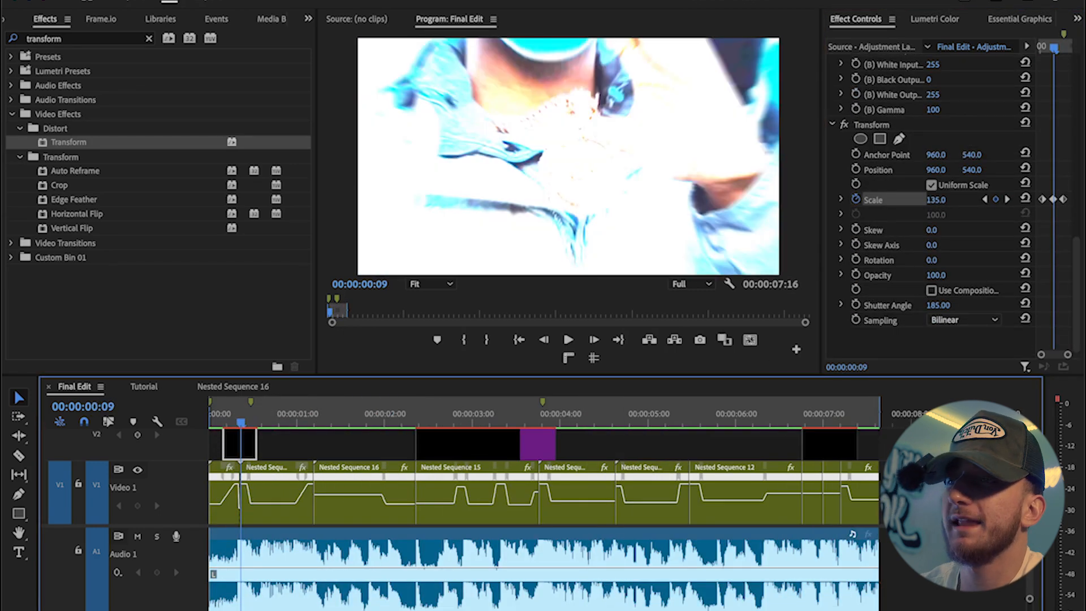
{"action": "left_click", "coordinate": [249, 1]}
{"action": "left_click", "coordinate": [255, 33]}
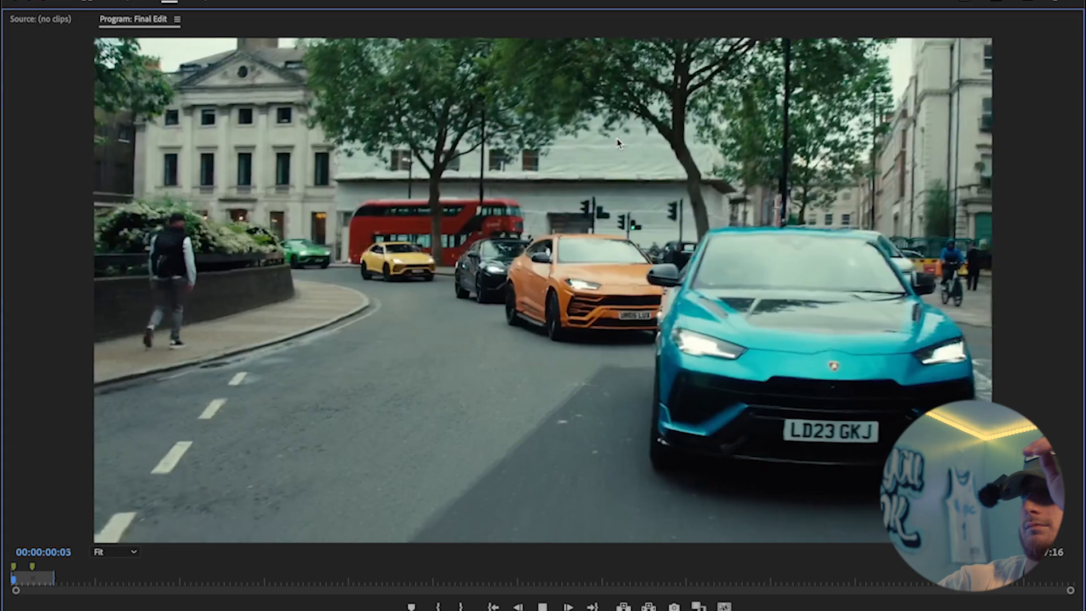